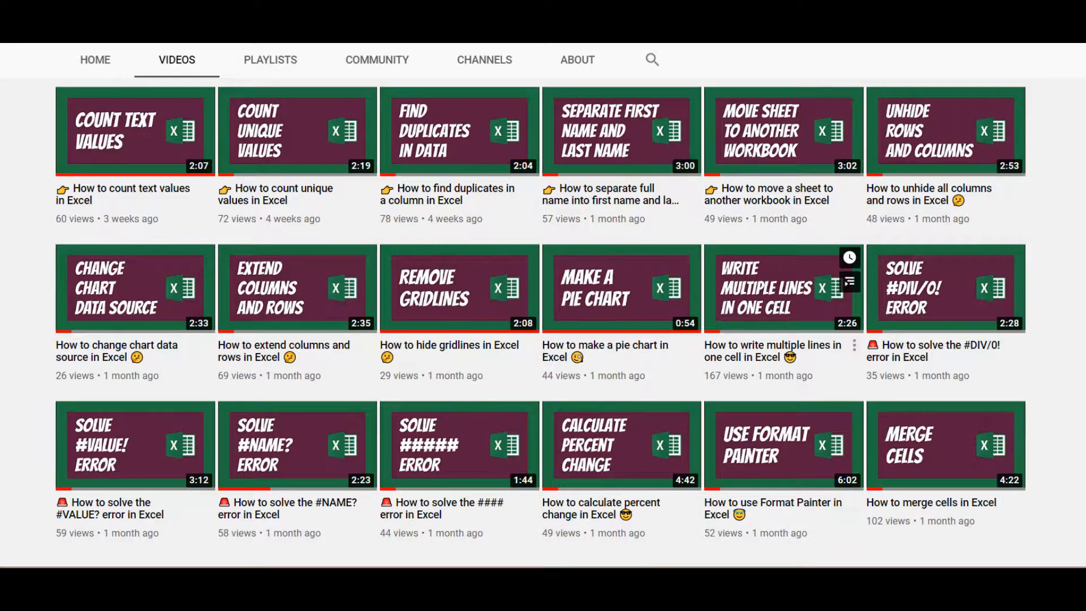
scroll(544, 323, up, 3)
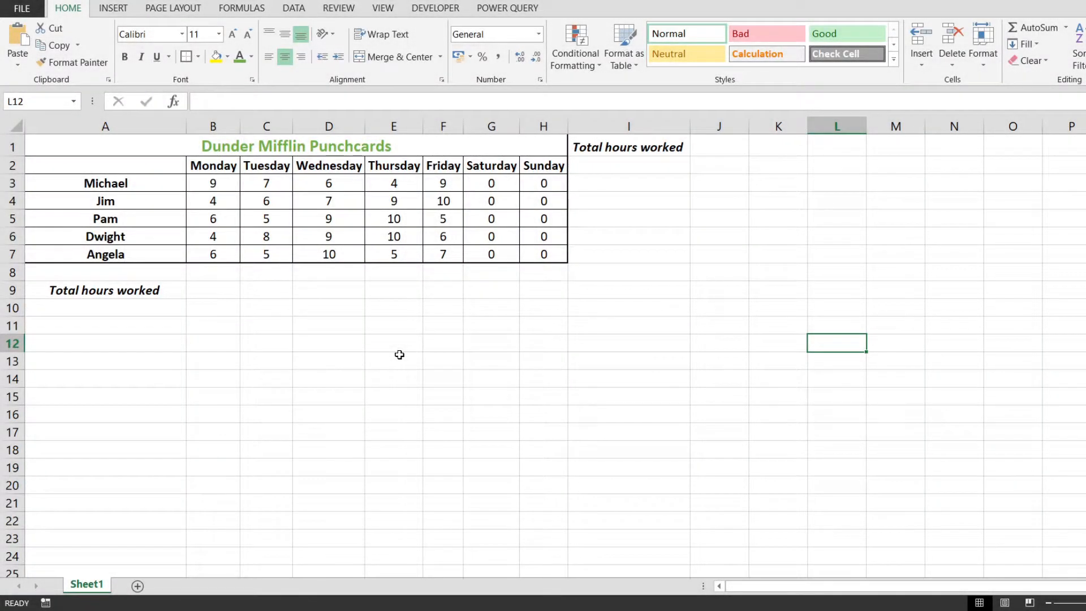
Look over the employee names and daily hours in the Dunder Mifflin Punchcards table.
key(Up)
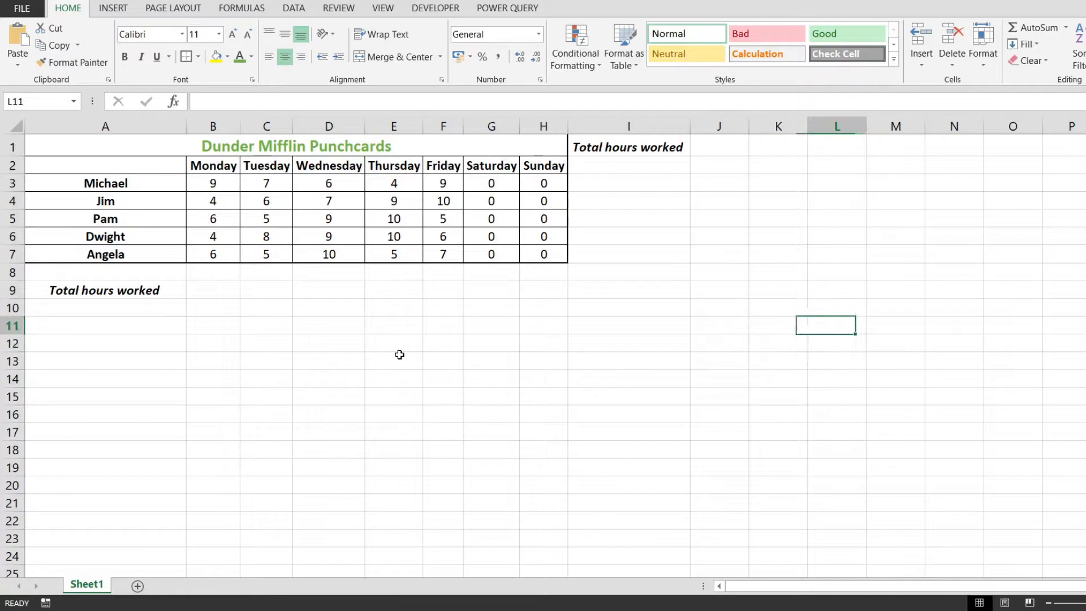
key(Up)
key(Left)
key(Left)
key(Up)
key(Up)
key(Left)
key(Left)
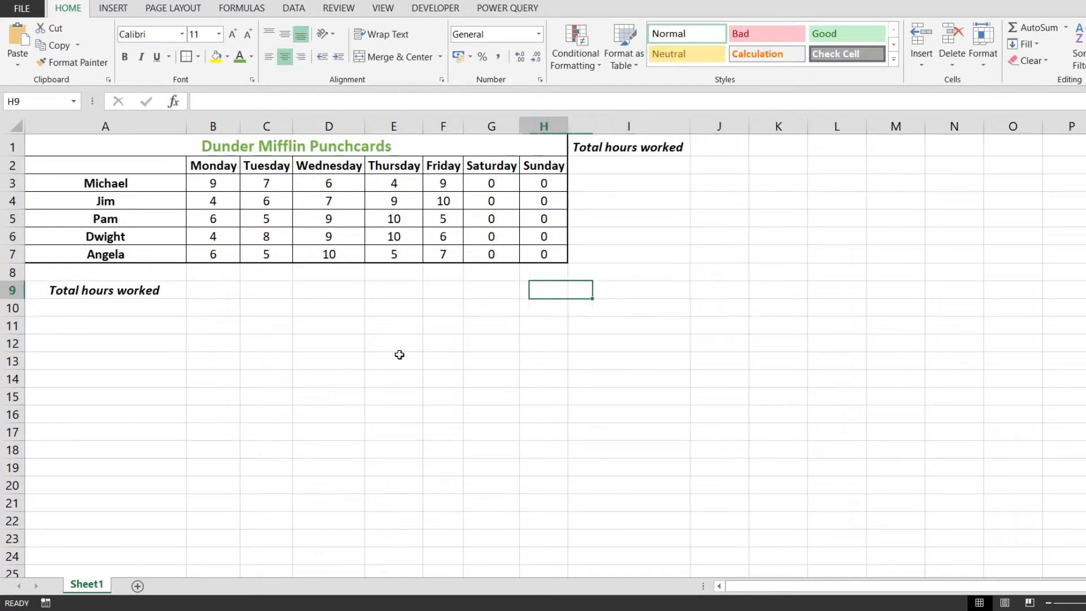
key(Up)
key(Left)
key(Home)
key(shift+Up)
key(shift+Up)
key(shift+Up)
key(shift+Up)
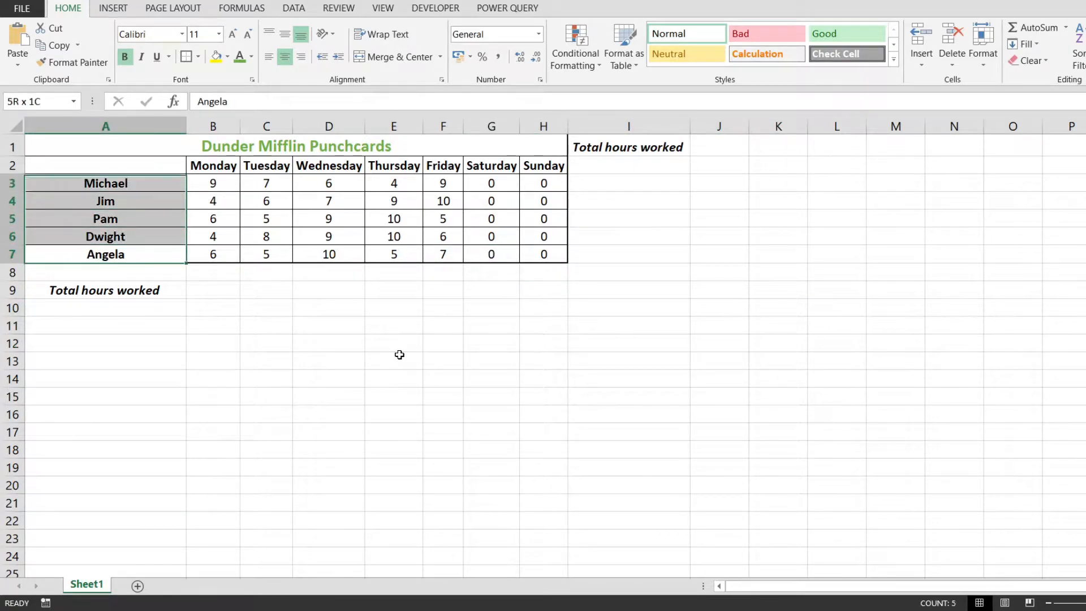
key(Right)
key(Up)
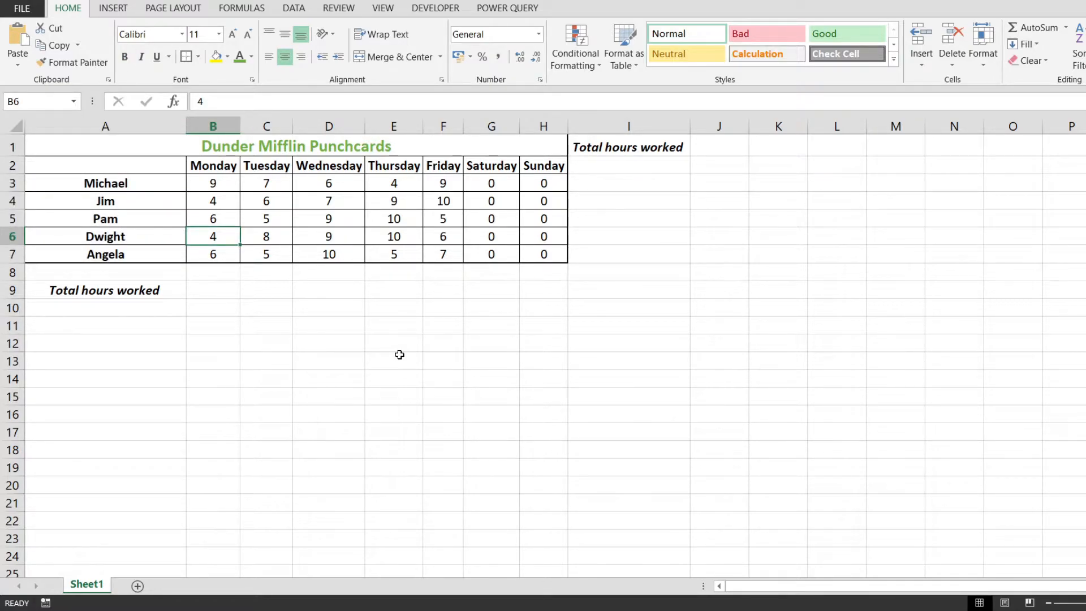
key(Left)
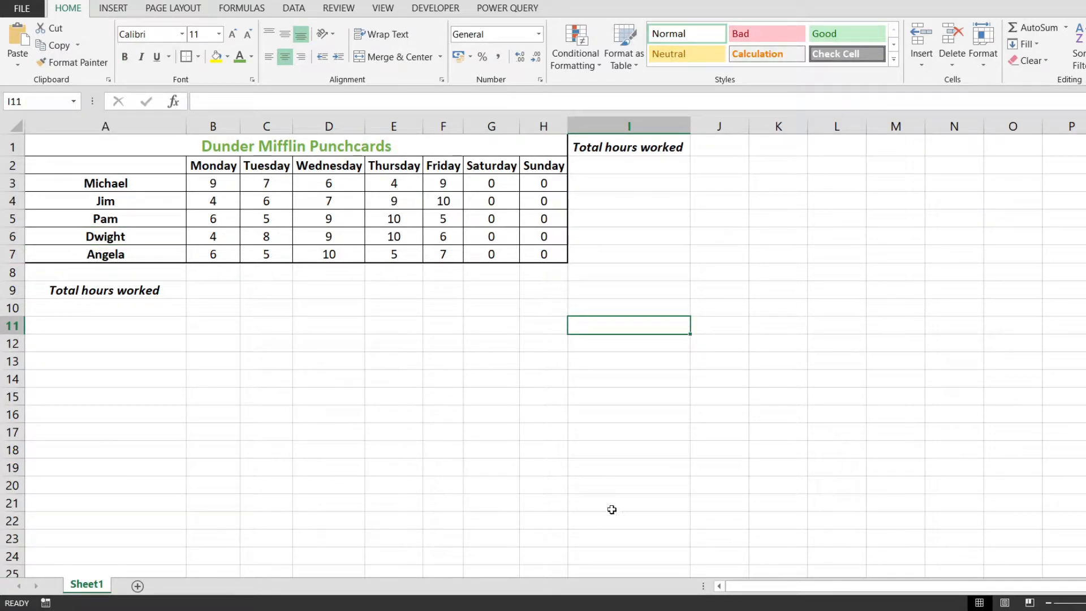
Enter =B3+C3+D3+E3+F3 in cell I3 to total the first employee's Monday-to-Friday hours, and check its cell references.
click(643, 189)
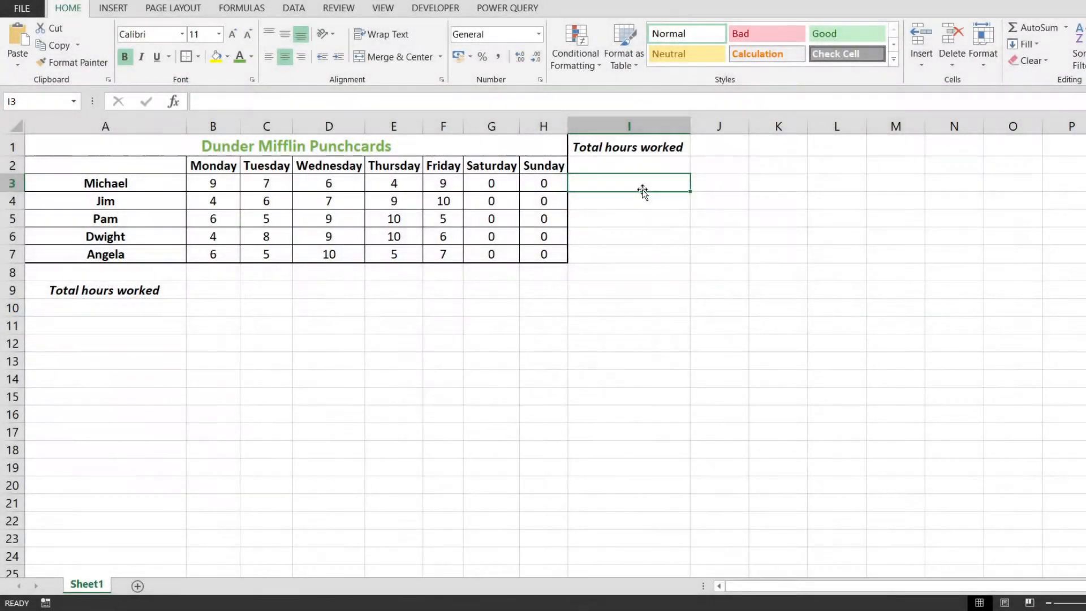
text(=)
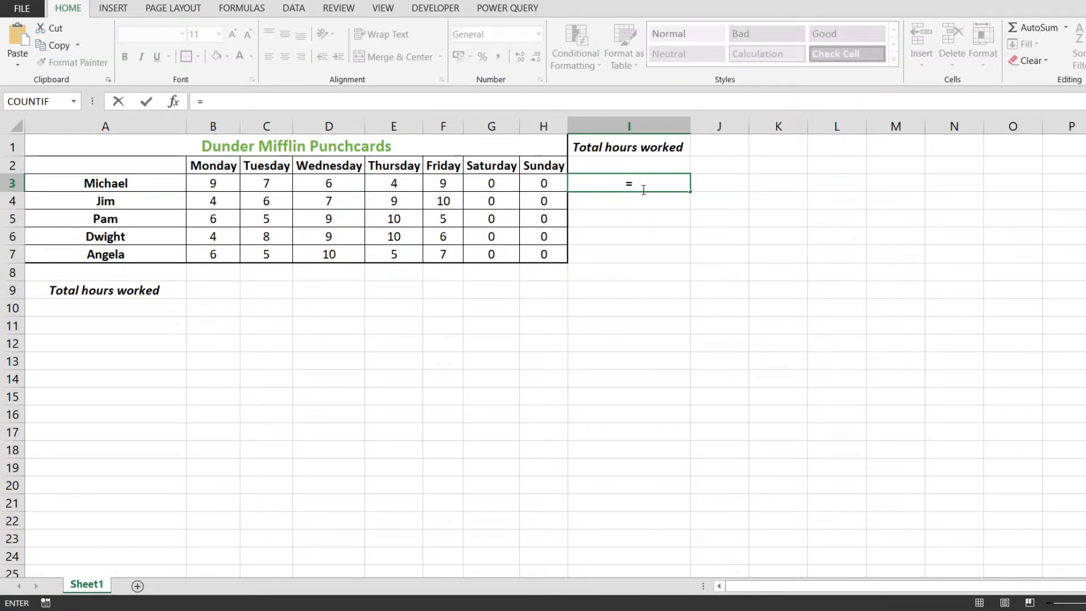
click(213, 189)
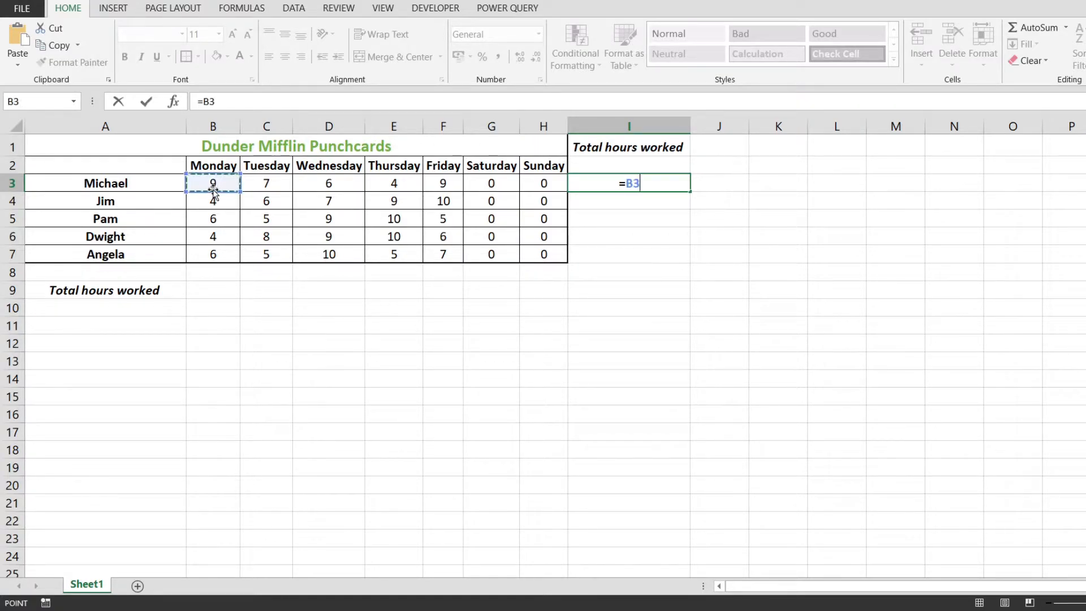
text(+)
click(256, 180)
text(+)
key(Escape)
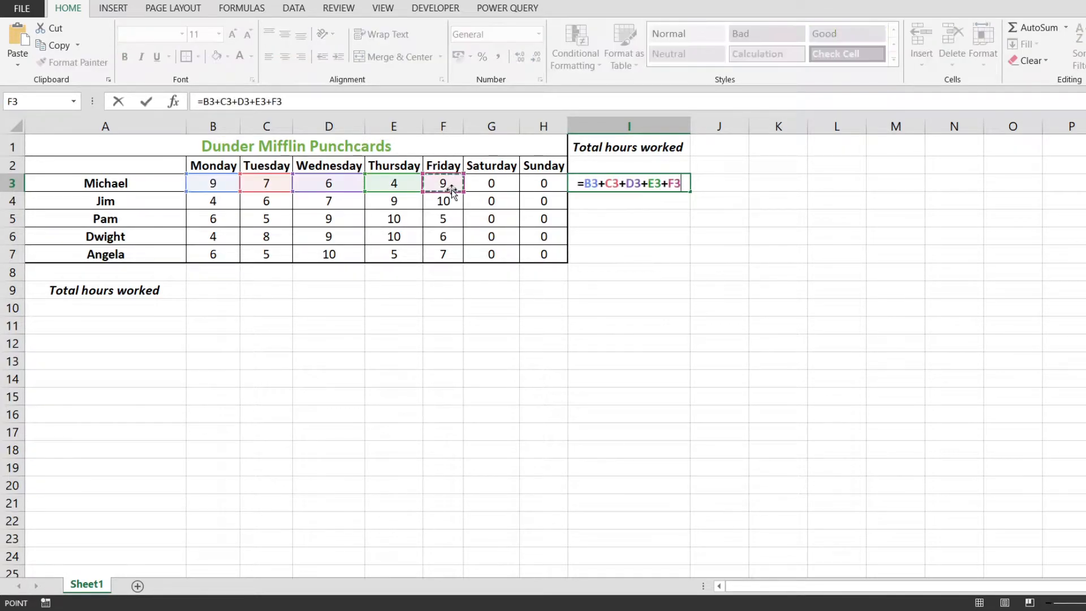
key(Return)
key(Up)
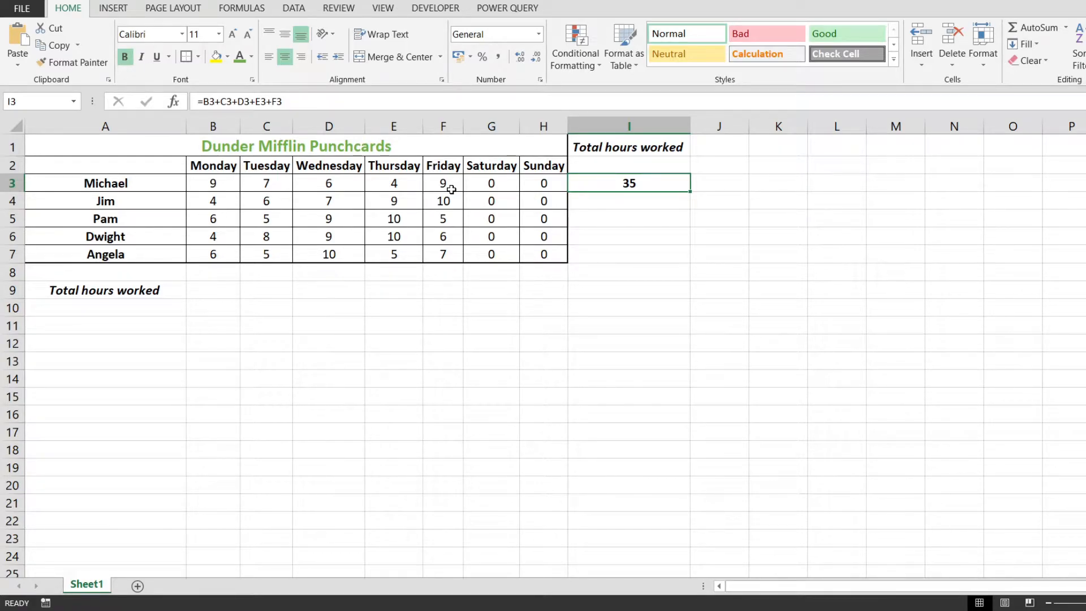
key(F2)
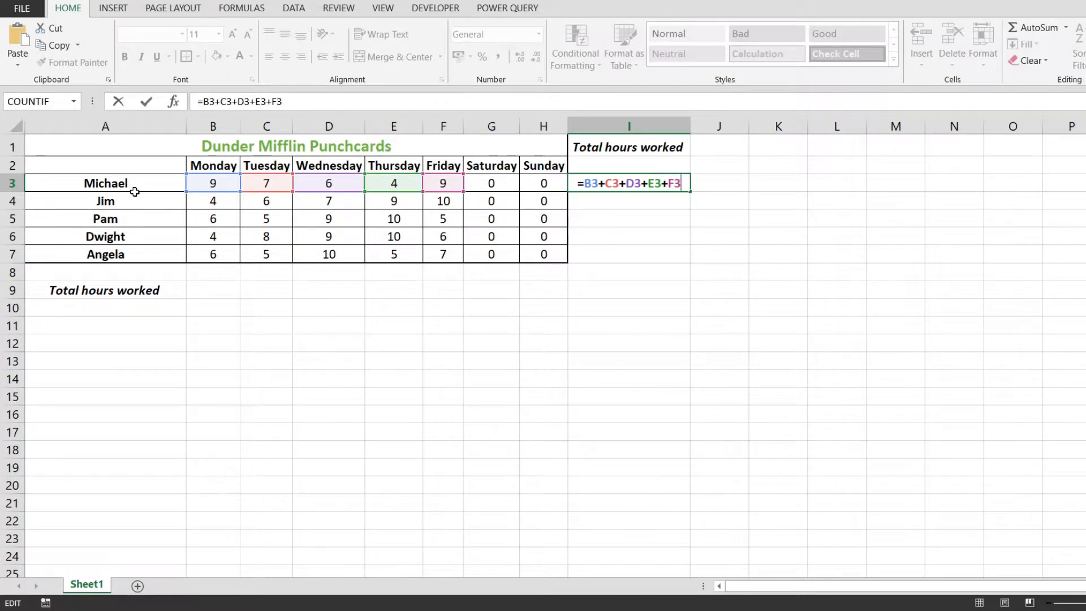
key(Return)
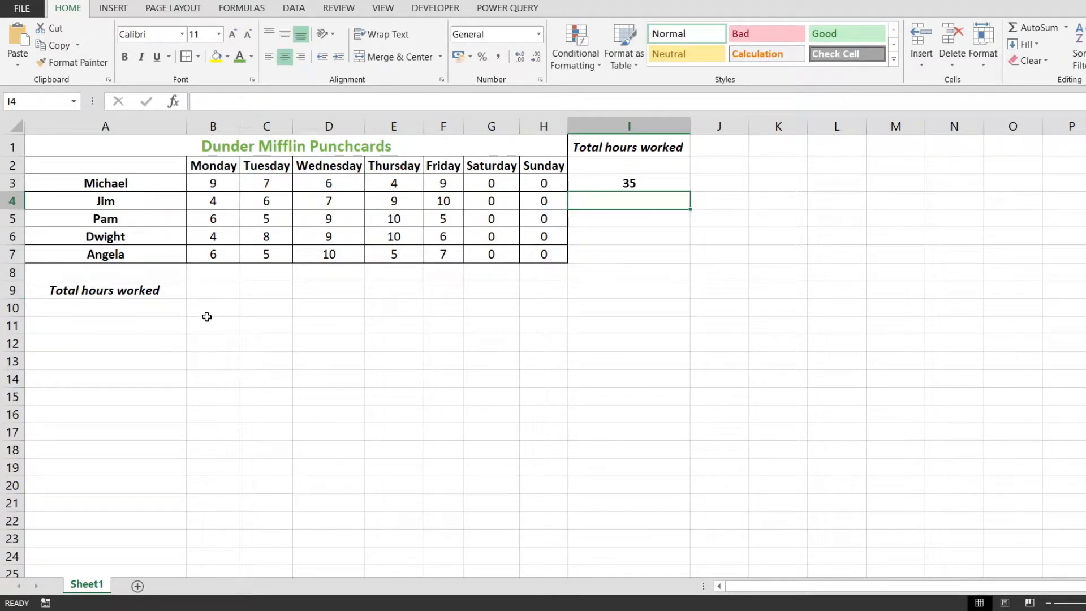
Total the Monday hours in cell B8 by inserting an AutoSum over B3:B7.
click(225, 275)
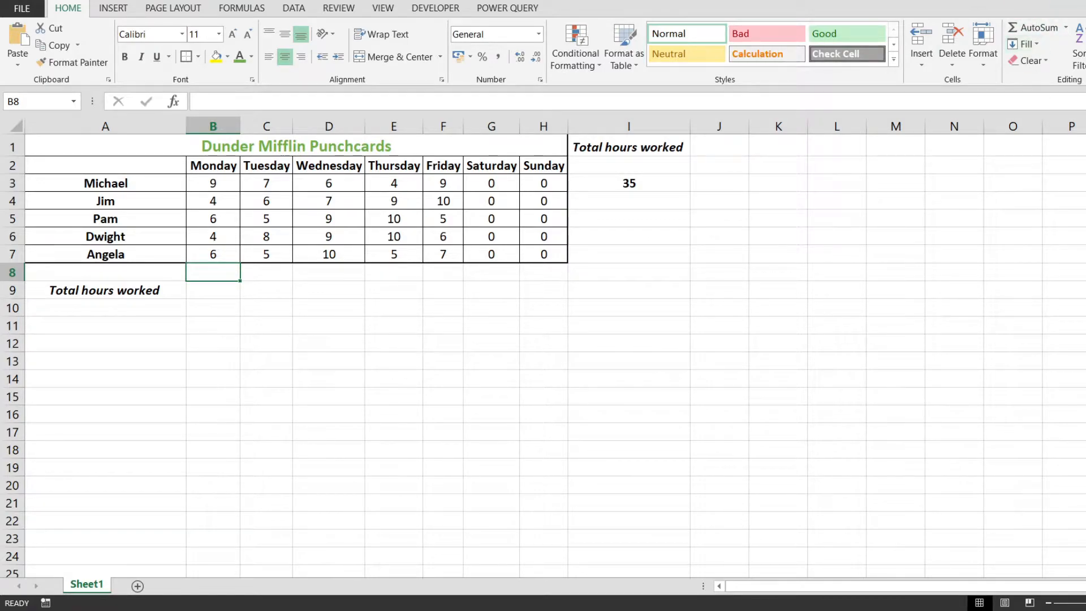
click(241, 8)
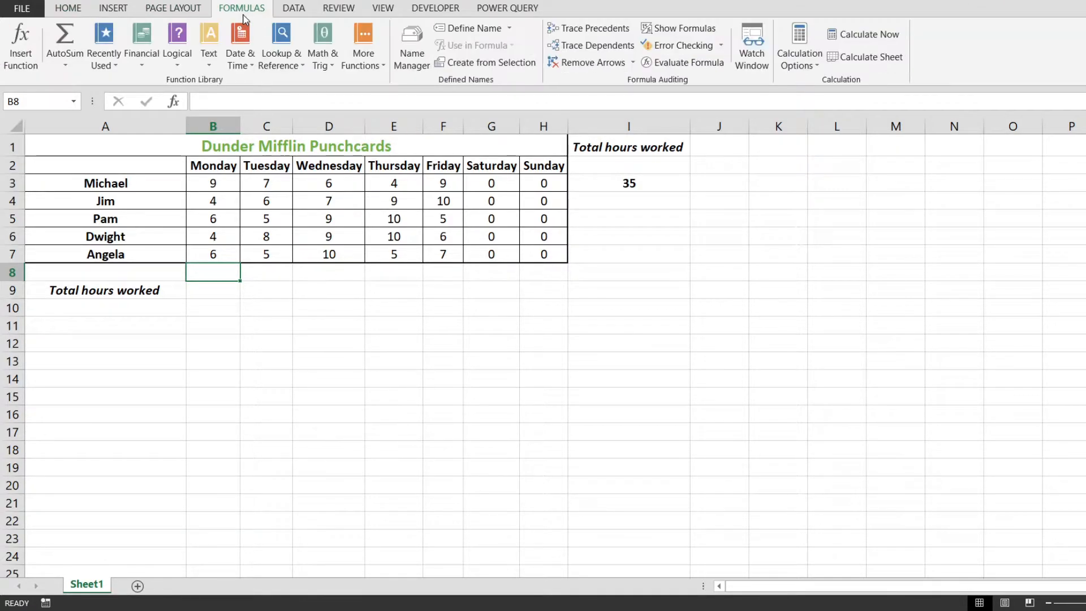
click(66, 68)
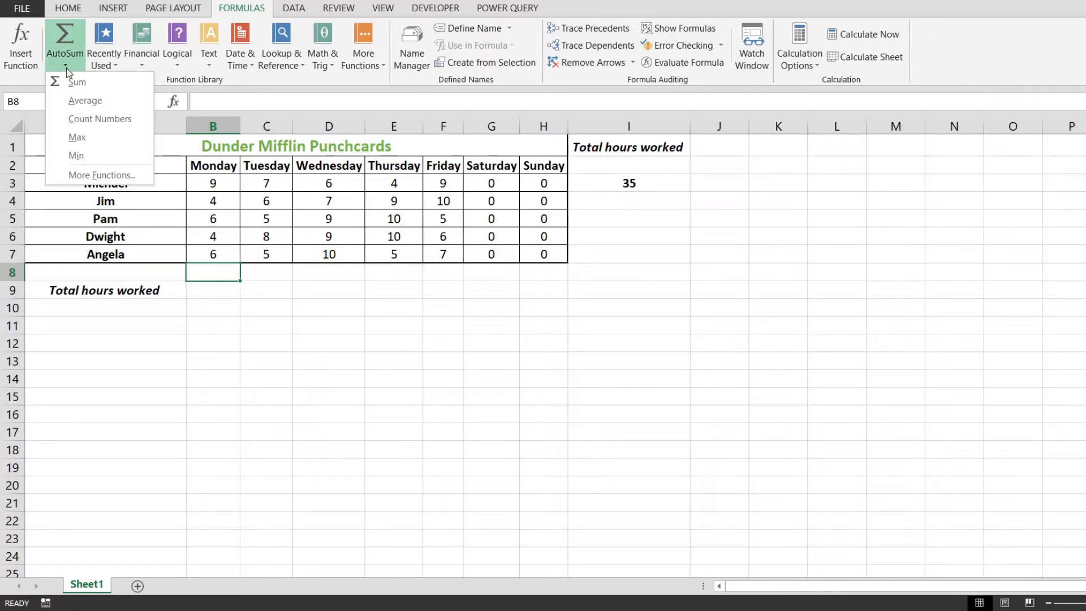
click(85, 91)
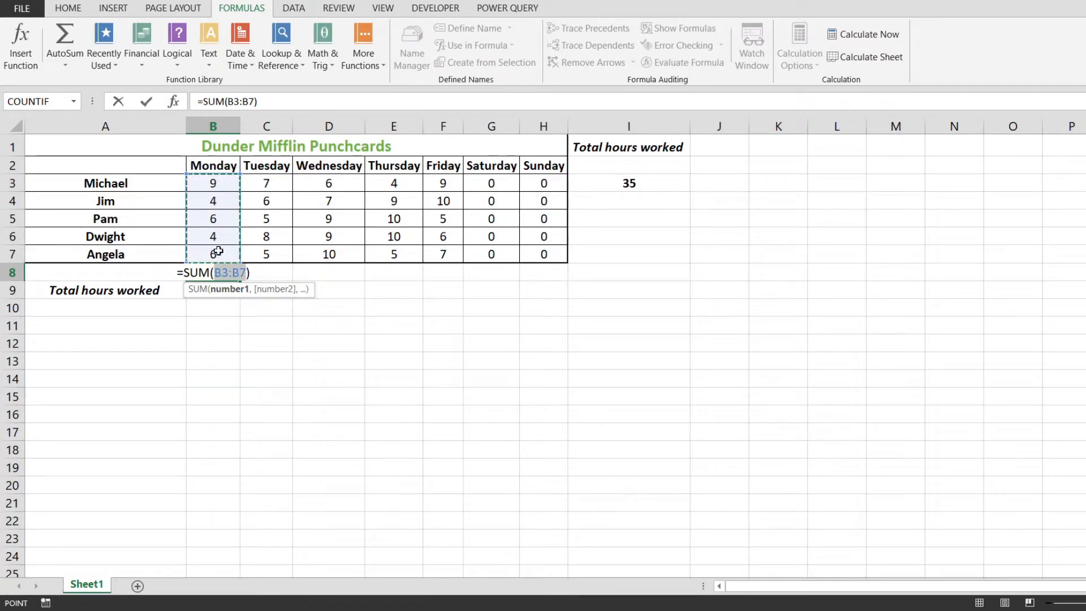
key(Return)
click(211, 272)
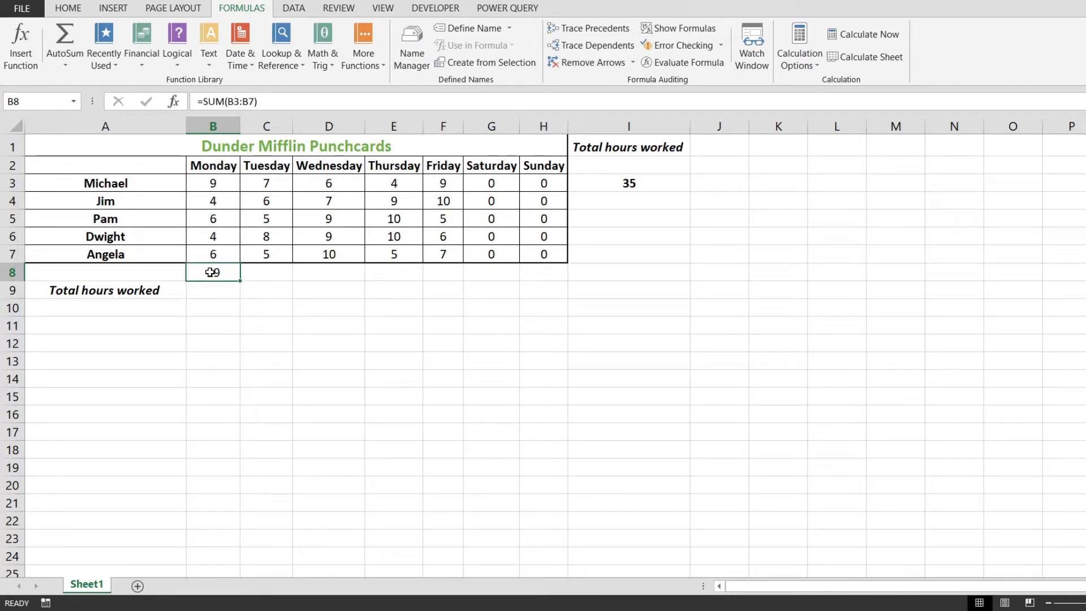
Make the Monday total in cell B8 bold.
click(210, 165)
click(205, 269)
key(ctrl+b)
click(315, 307)
click(261, 272)
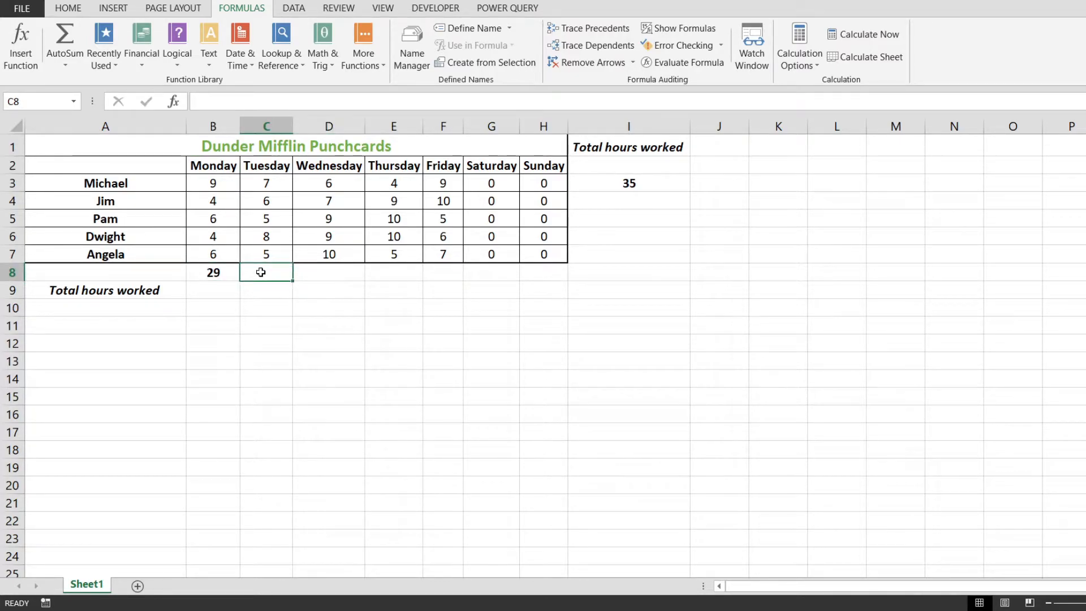
key(Left)
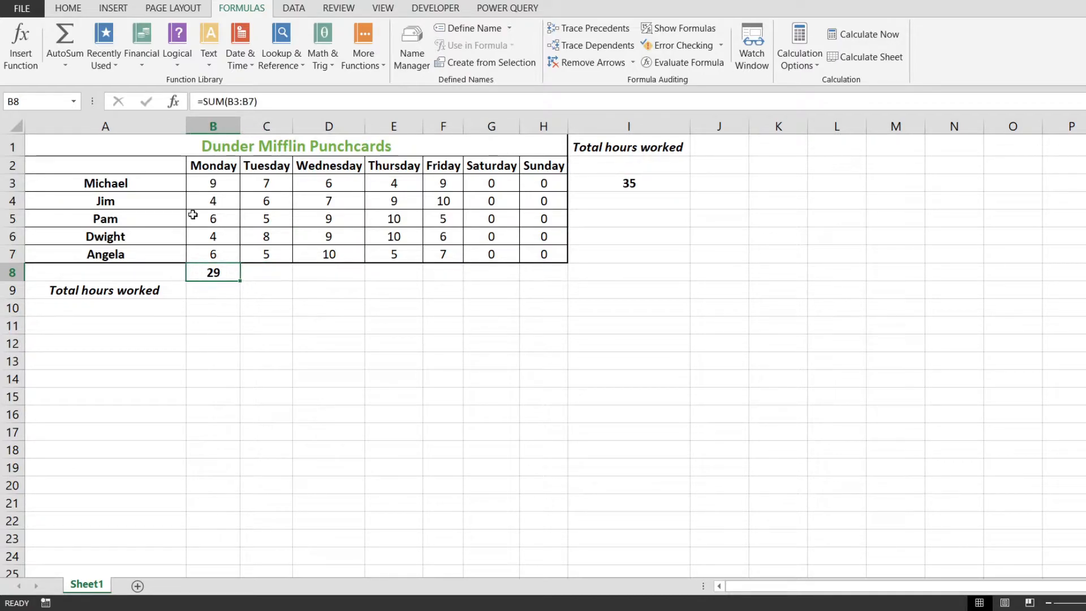
key(Right)
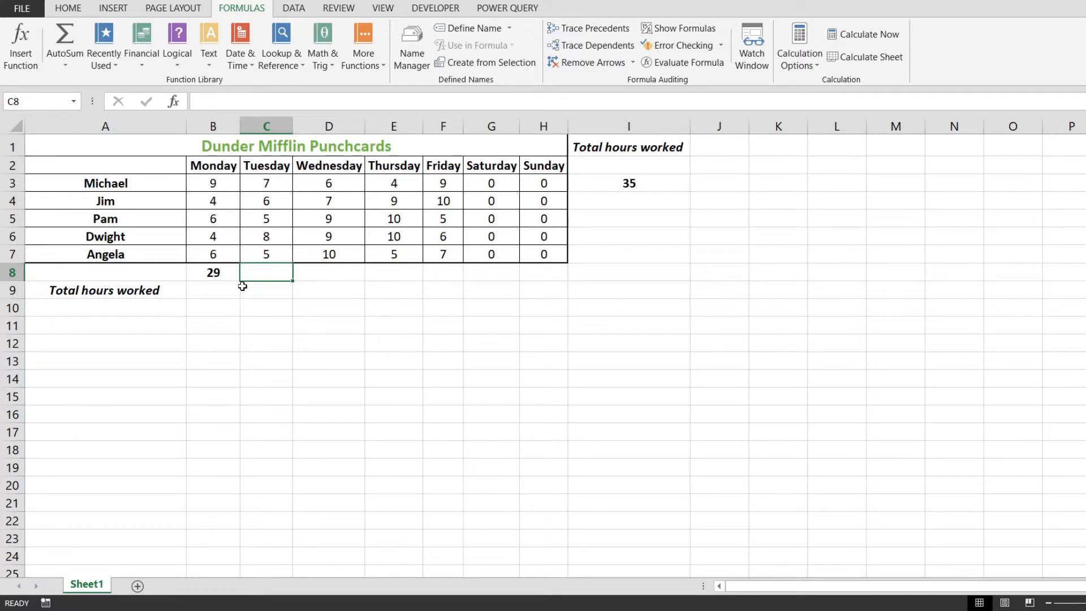
Total the Thursday hours in cell E8 by inserting an AutoSum over E3:E7.
key(Right)
key(Right)
key(Up)
key(Up)
key(Up)
key(Up)
key(Up)
key(Up)
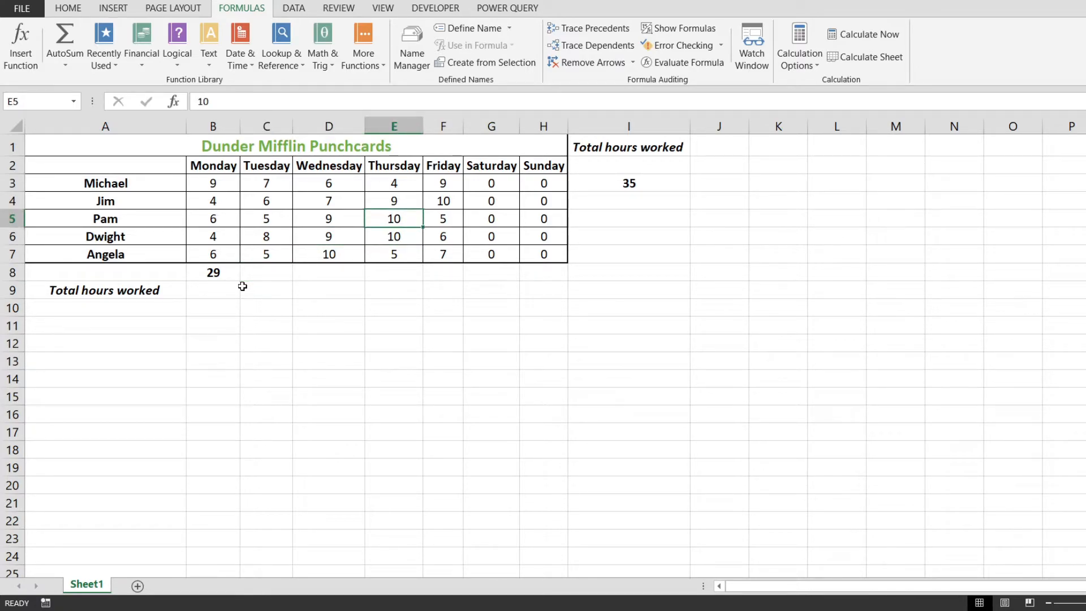
key(Down)
key(ctrl+shift+Down)
key(Down)
key(Down)
key(Down)
key(Down)
key(Down)
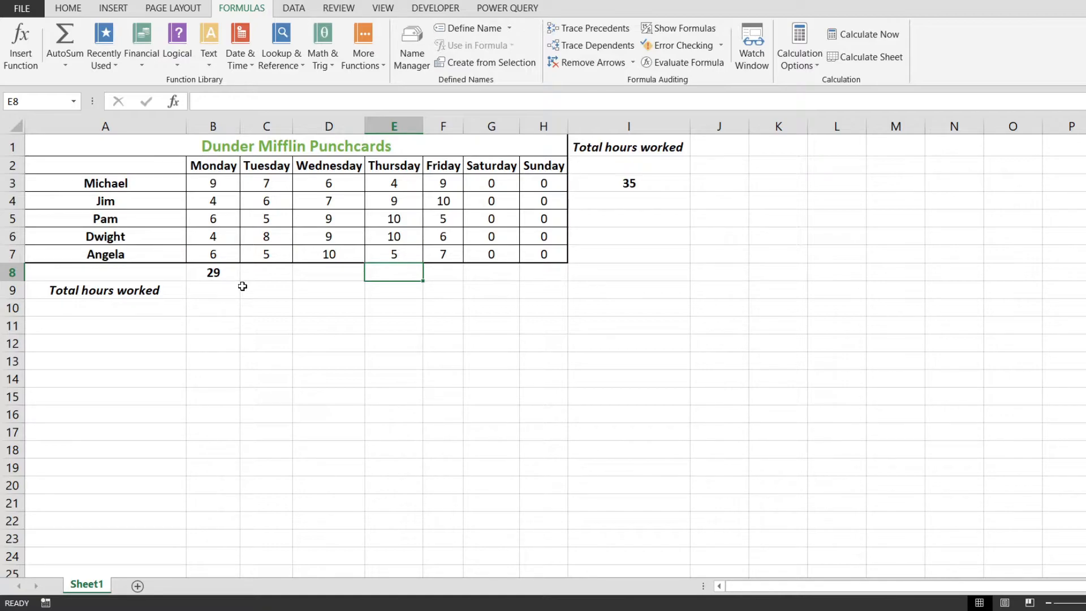
key(alt+equal)
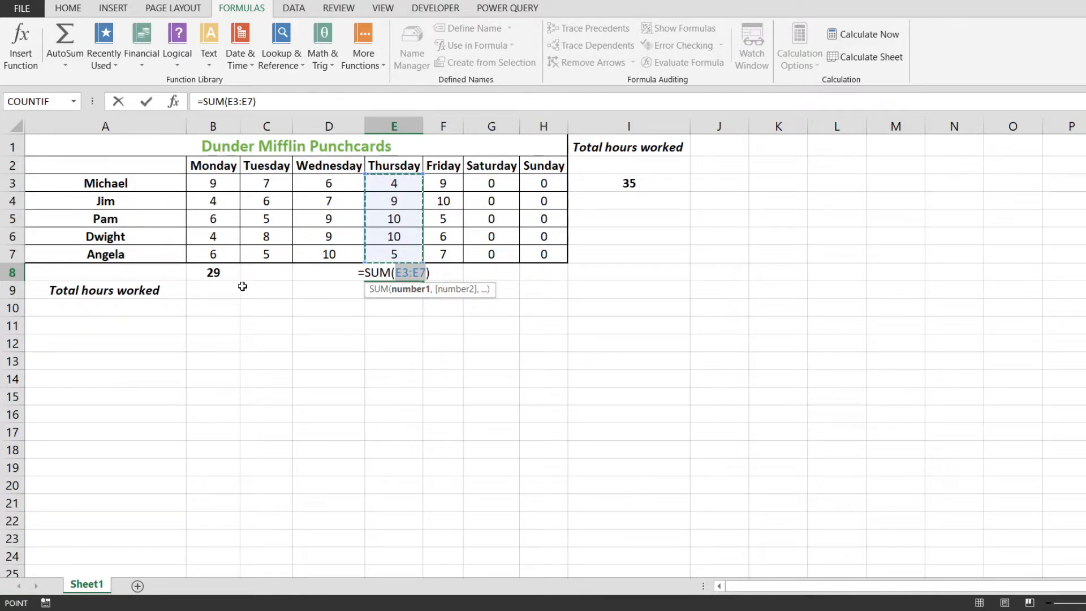
key(Return)
key(Up)
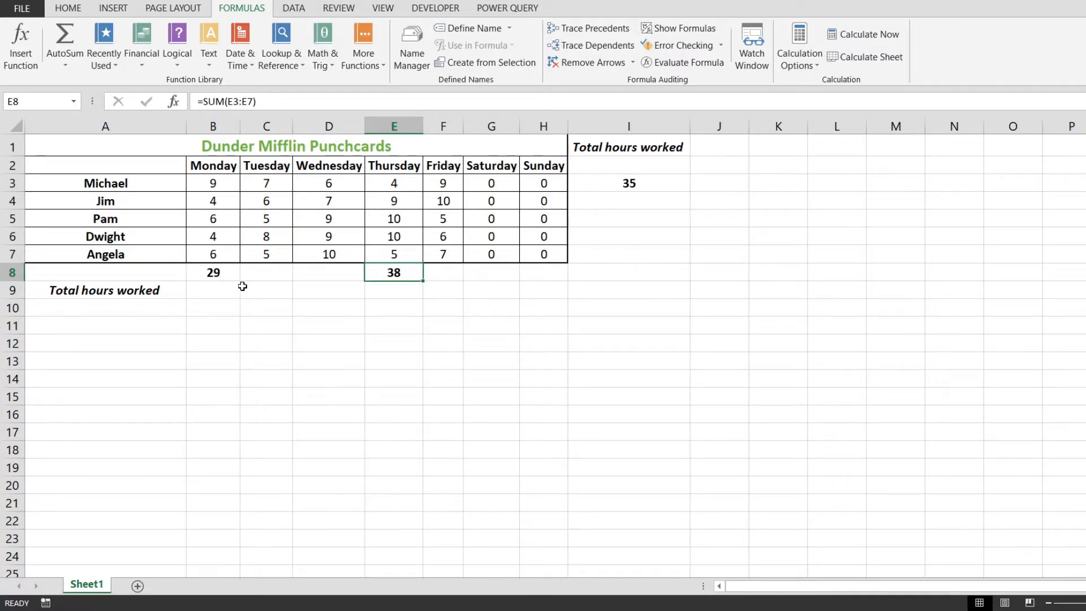
key(Up)
key(Left)
key(Left)
key(Left)
key(ctrl+shift+Right)
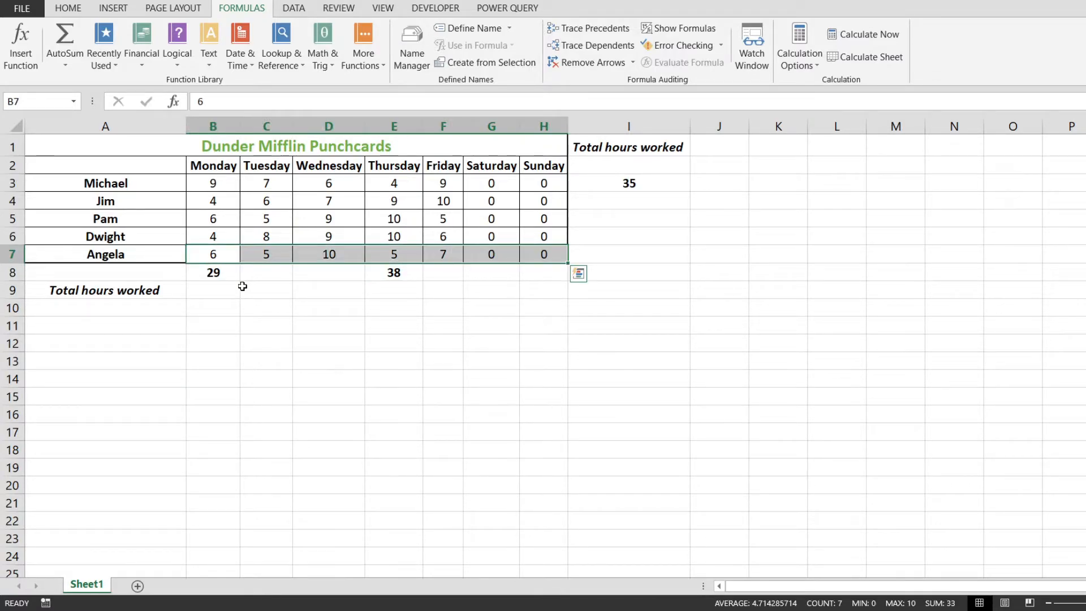
key(Right)
key(Left)
key(ctrl+shift+Right)
key(Right)
key(Right)
key(Right)
key(Right)
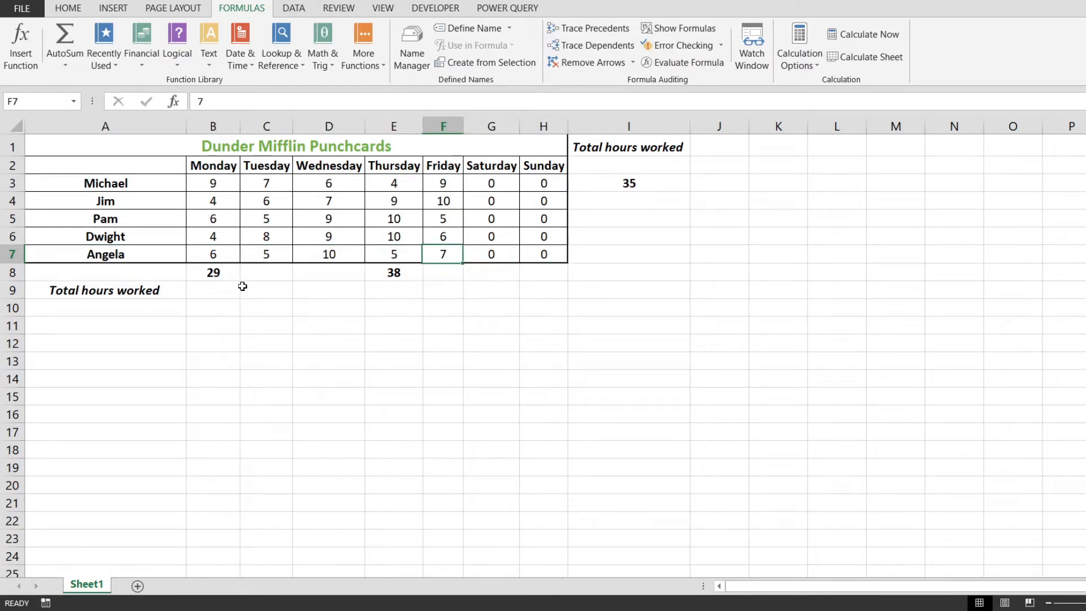
Enter =SUM(B4:H4) in cell I4 to total the second employee's hours for the whole week.
key(Right)
key(Right)
key(Right)
key(Up)
key(Up)
key(Up)
key(Up)
key(Down)
text(=)
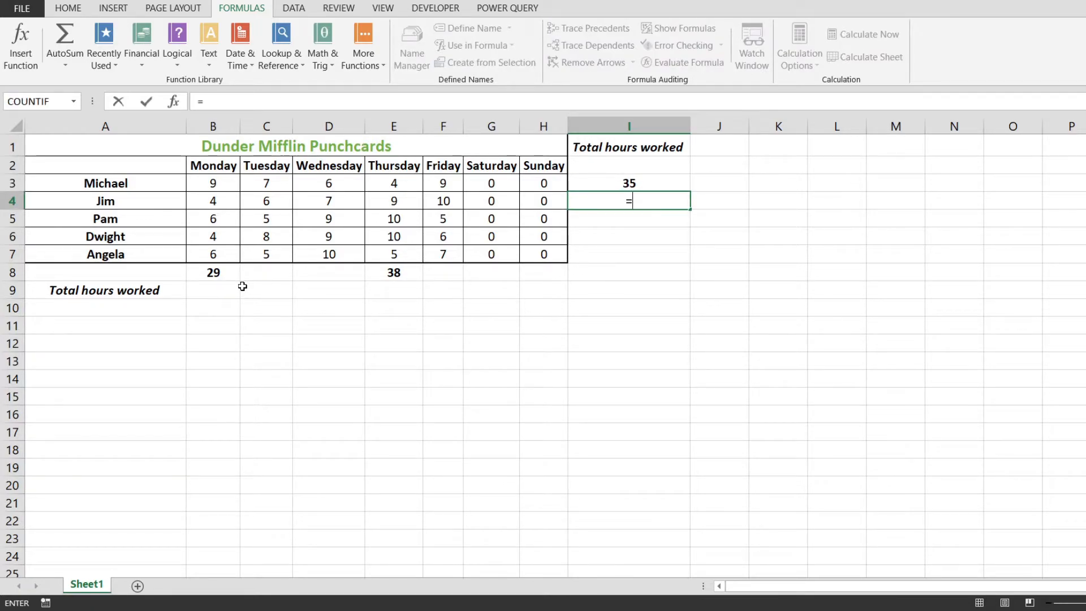
text(SUM()
key(Left)
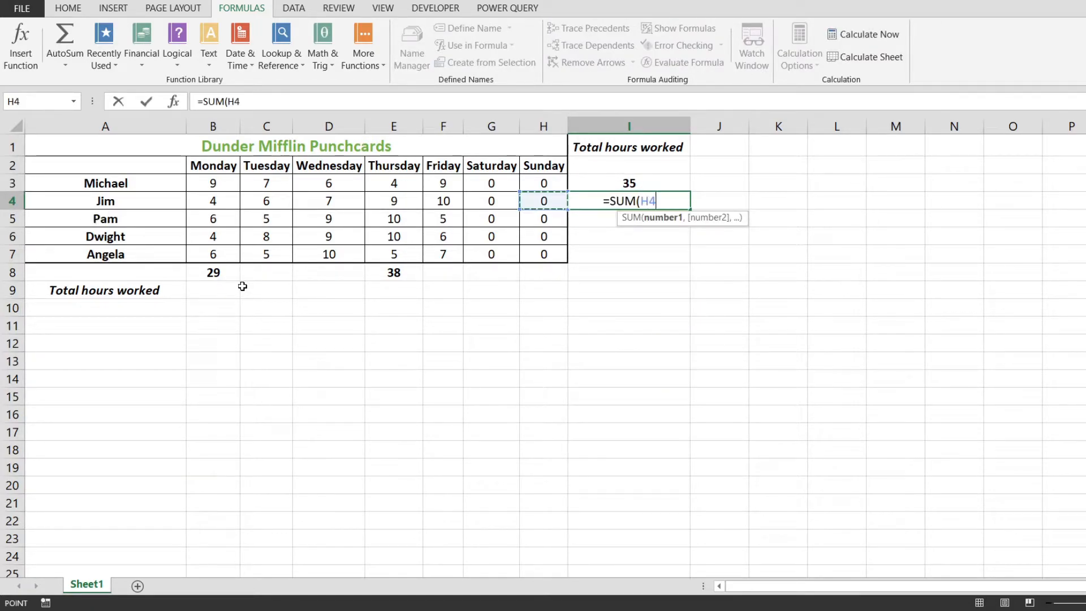
key(ctrl+Left)
key(Right)
key(ctrl+shift+Right)
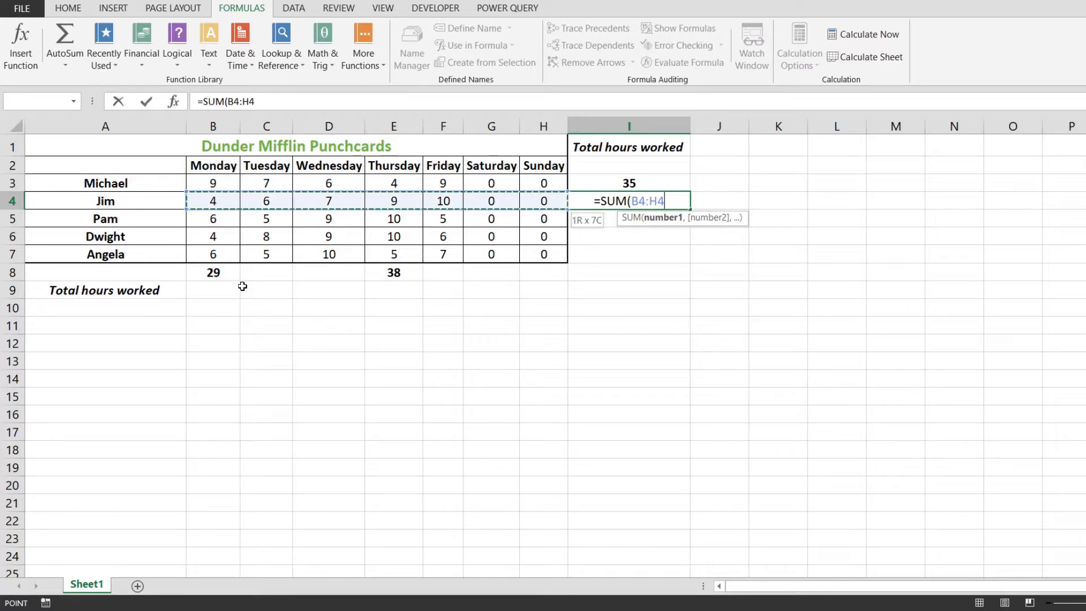
key(Return)
key(Up)
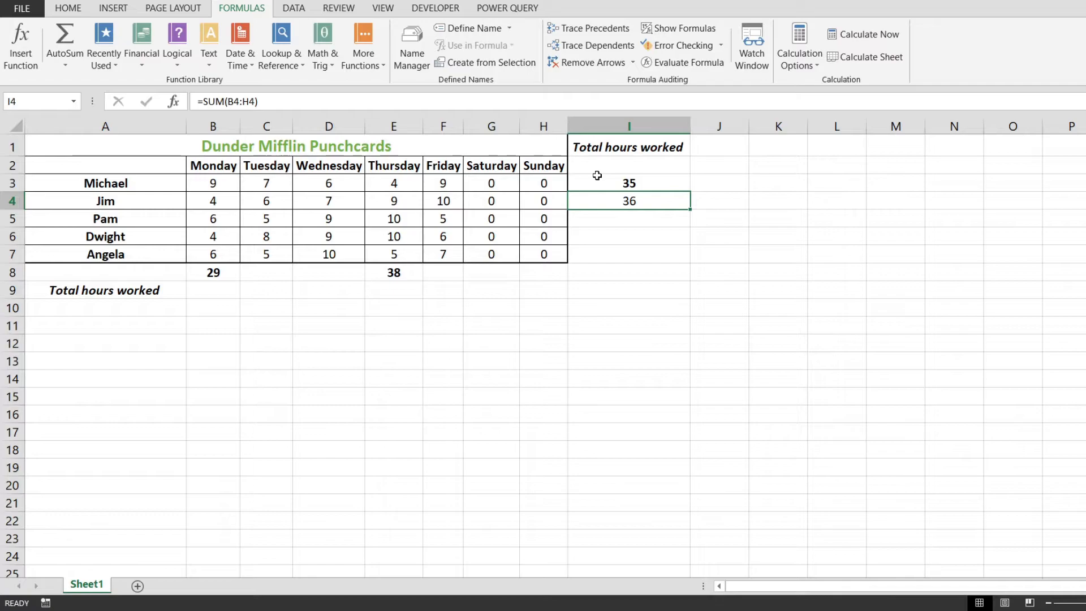
Inspect and compare the formulas behind the totals in cells I4, B8 and I3.
click(342, 97)
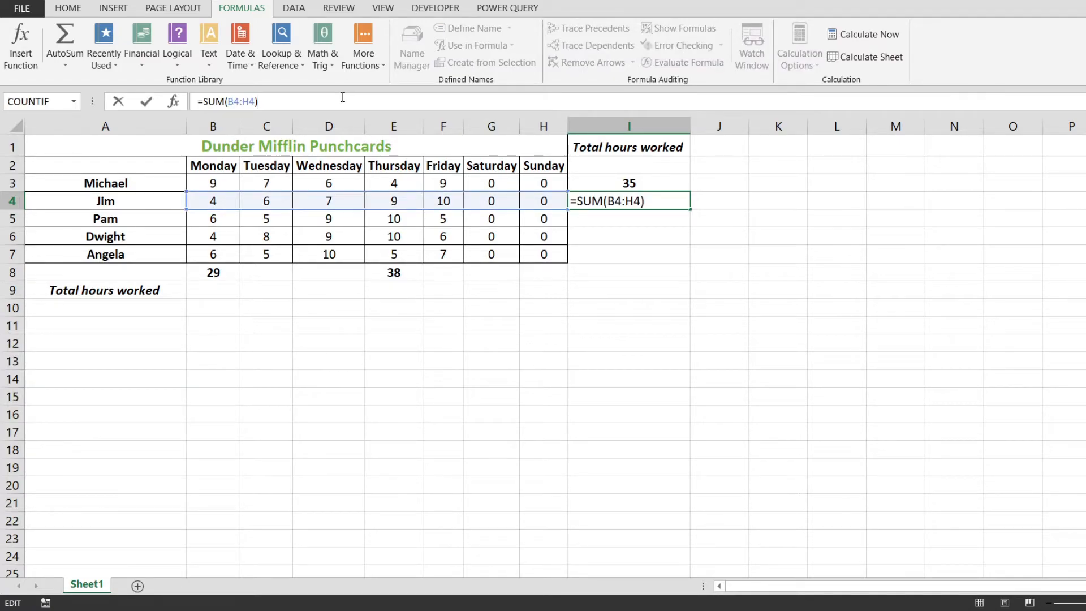
click(219, 276)
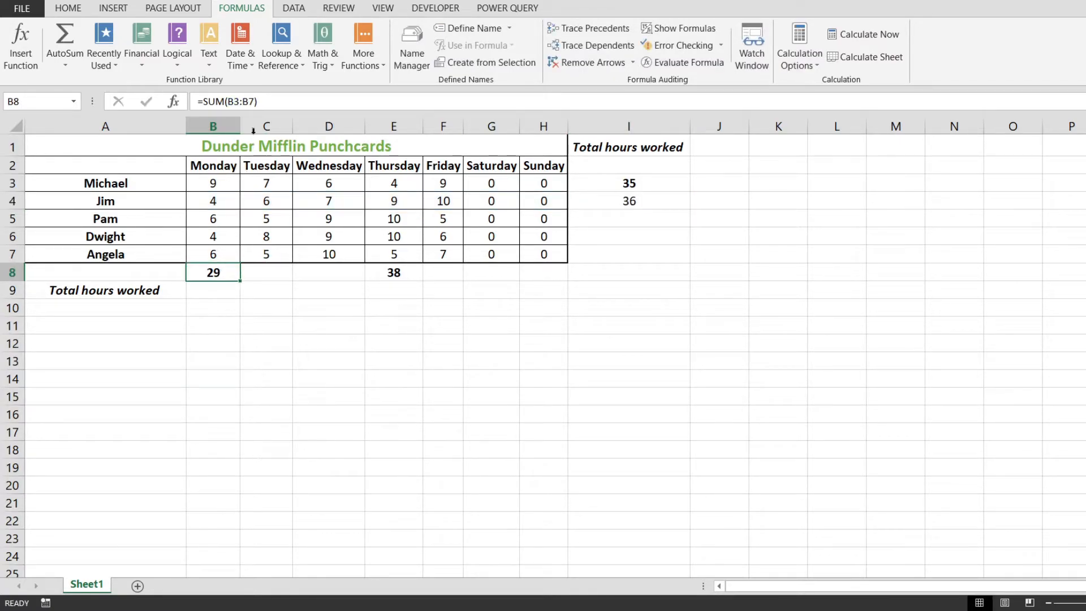
click(269, 109)
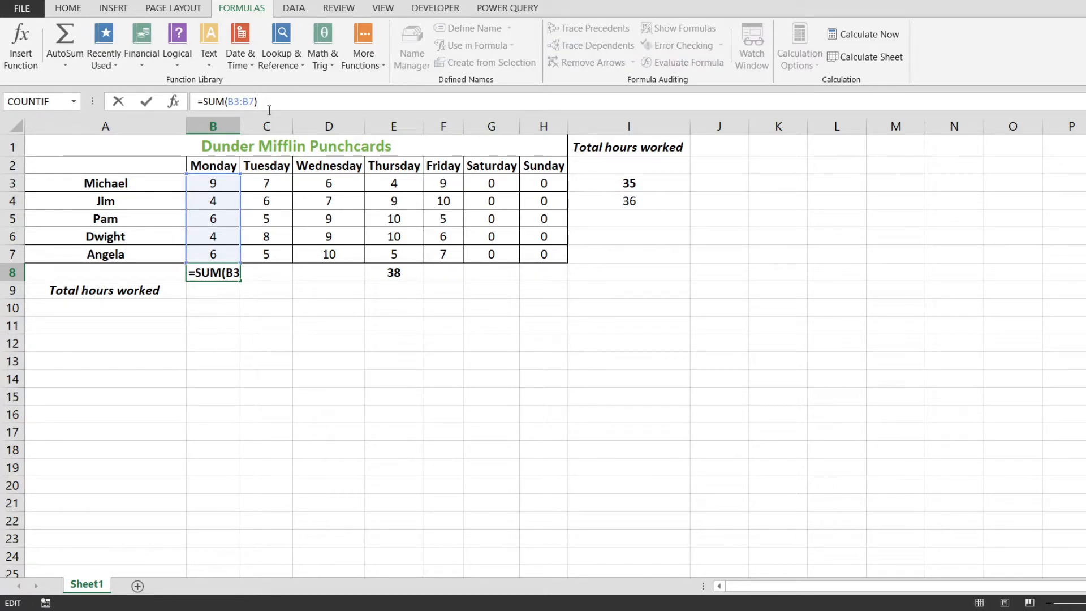
click(648, 180)
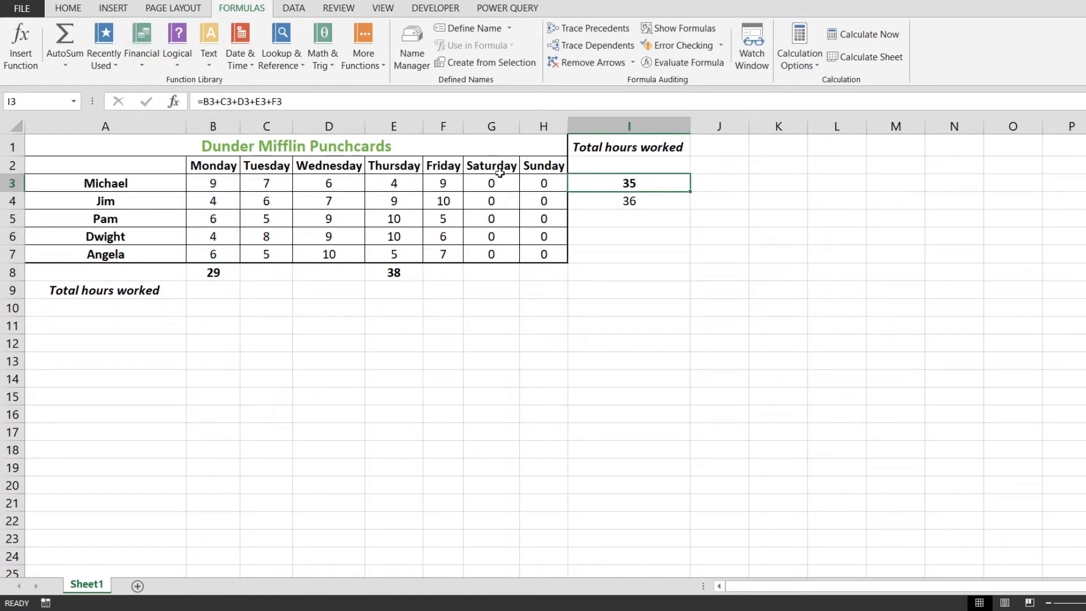
Examine the SUM formula in cell I4 and the range it refers to.
key(Down)
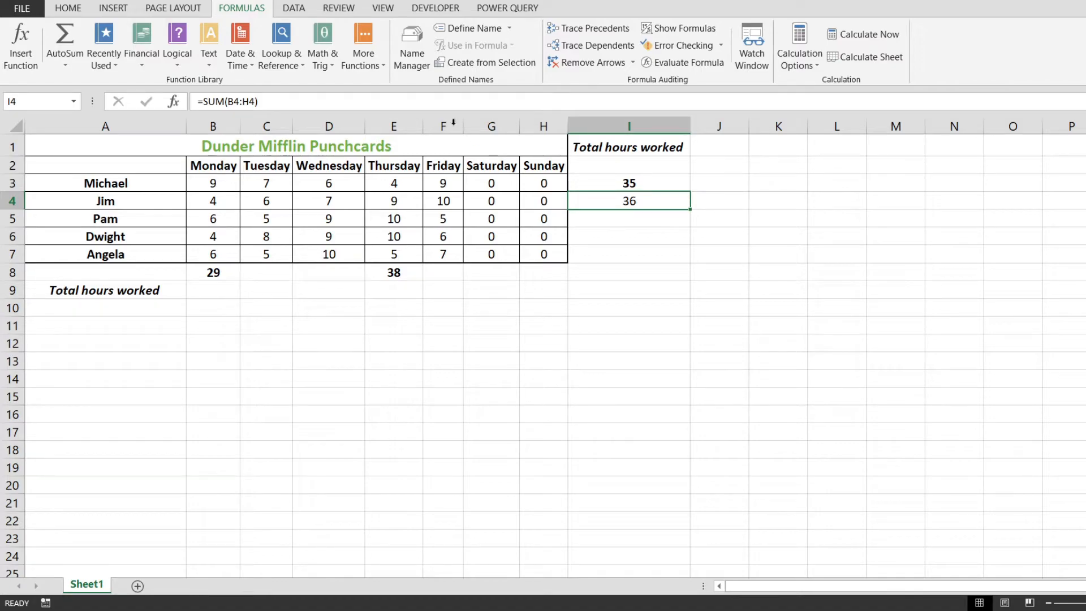
click(295, 101)
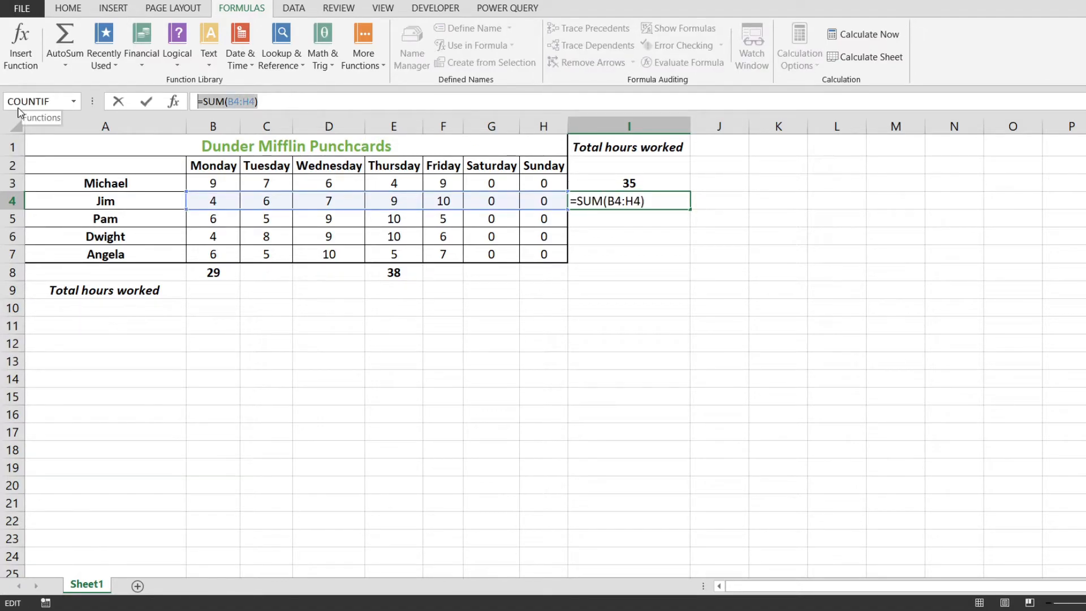
key(Return)
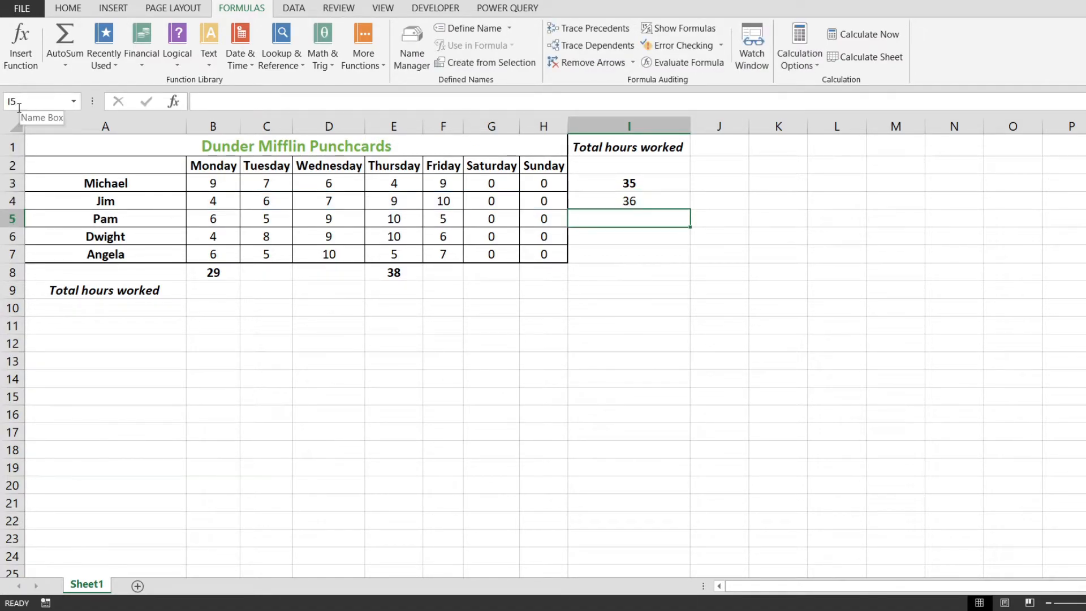
Select the Friday hours F3:F7 and review their summary statistics and the status bar's customization options.
key(Left)
key(Left)
key(Up)
key(Up)
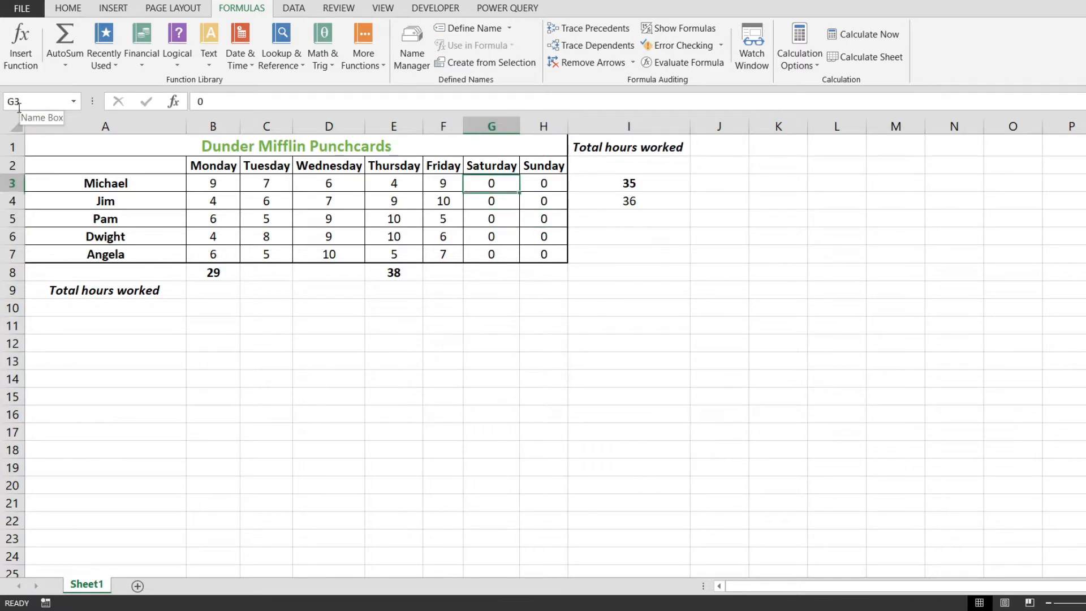
key(Left)
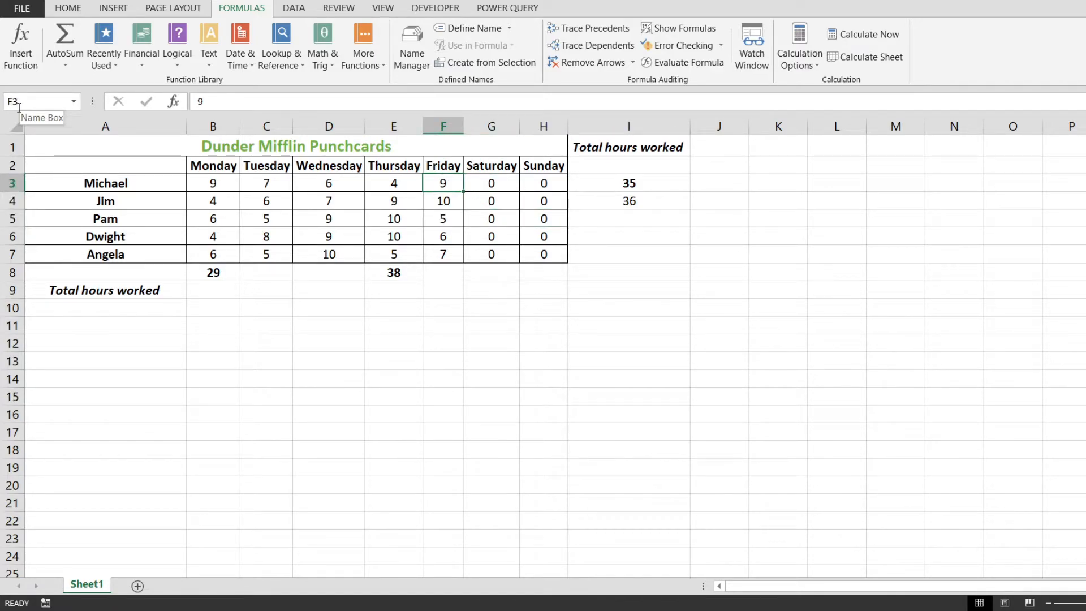
key(ctrl+shift+Down)
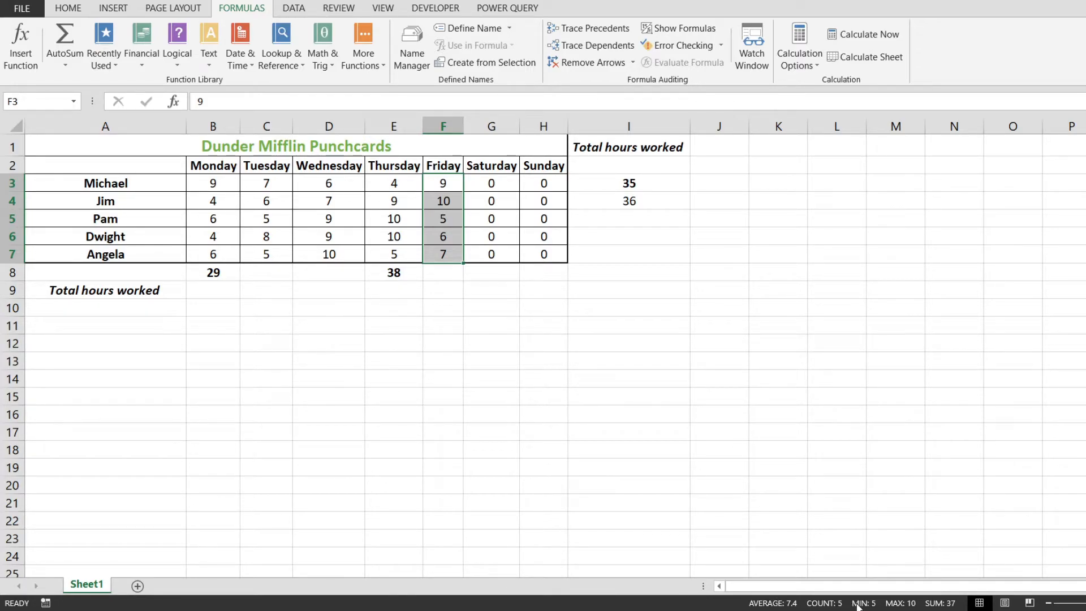
right_click(934, 606)
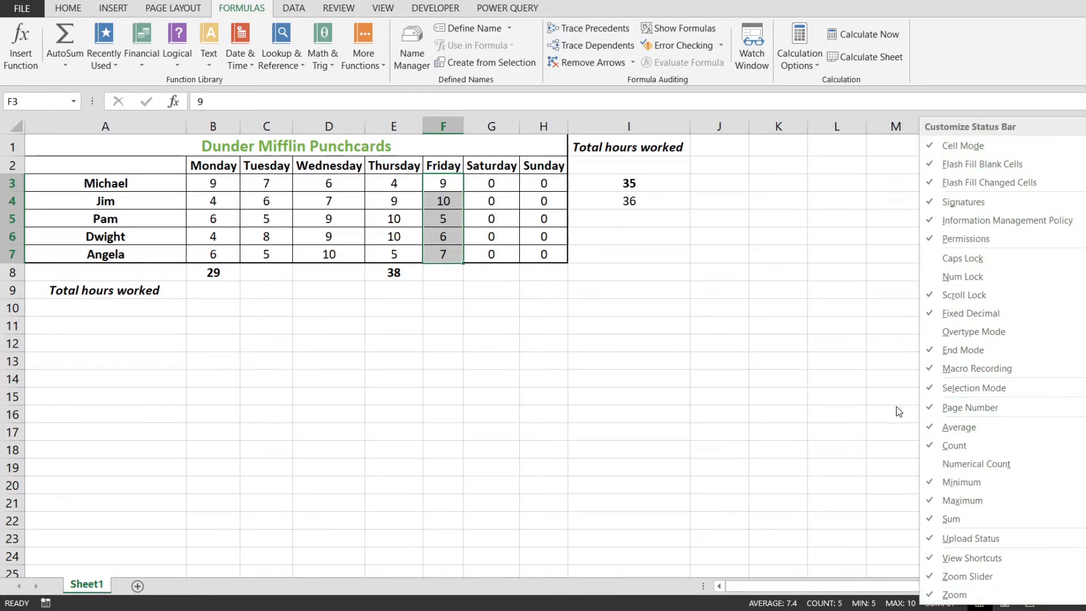
click(871, 605)
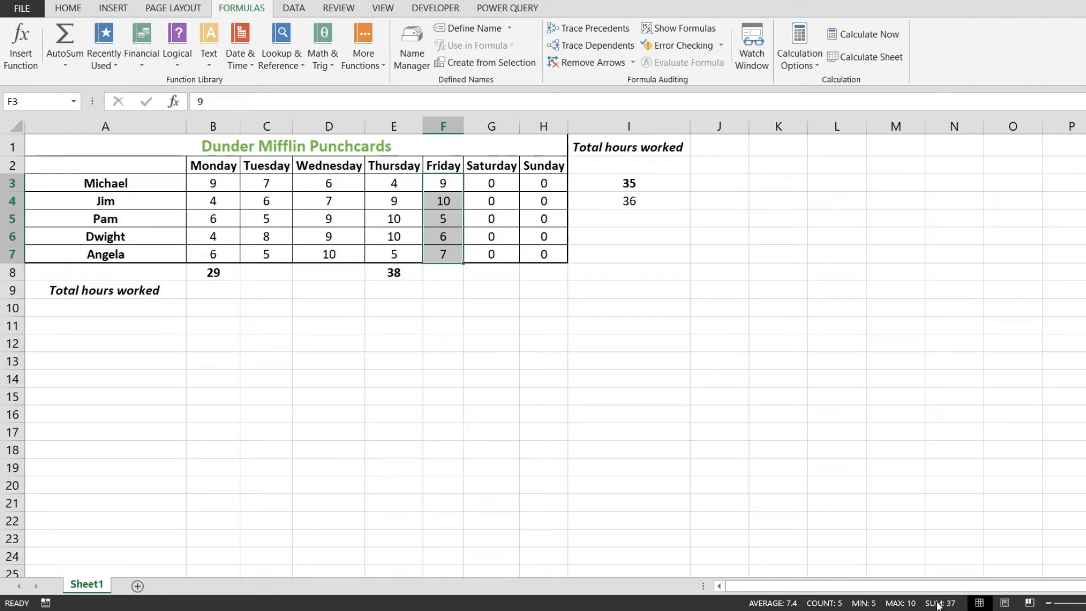
click(897, 433)
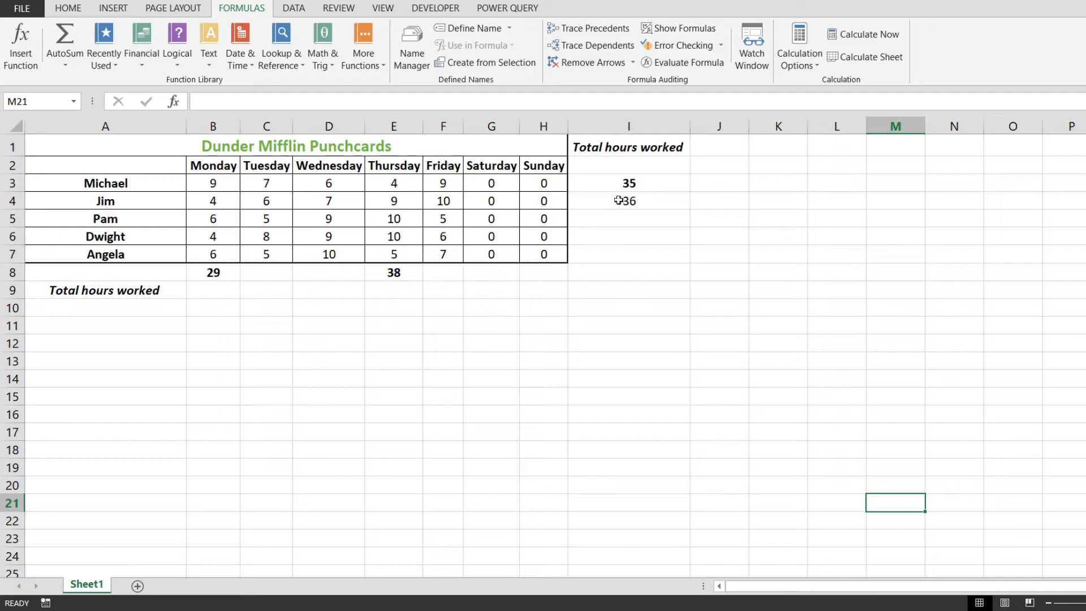
Copy the Monday total formula from B8 into C8 and check the range it sums.
click(215, 268)
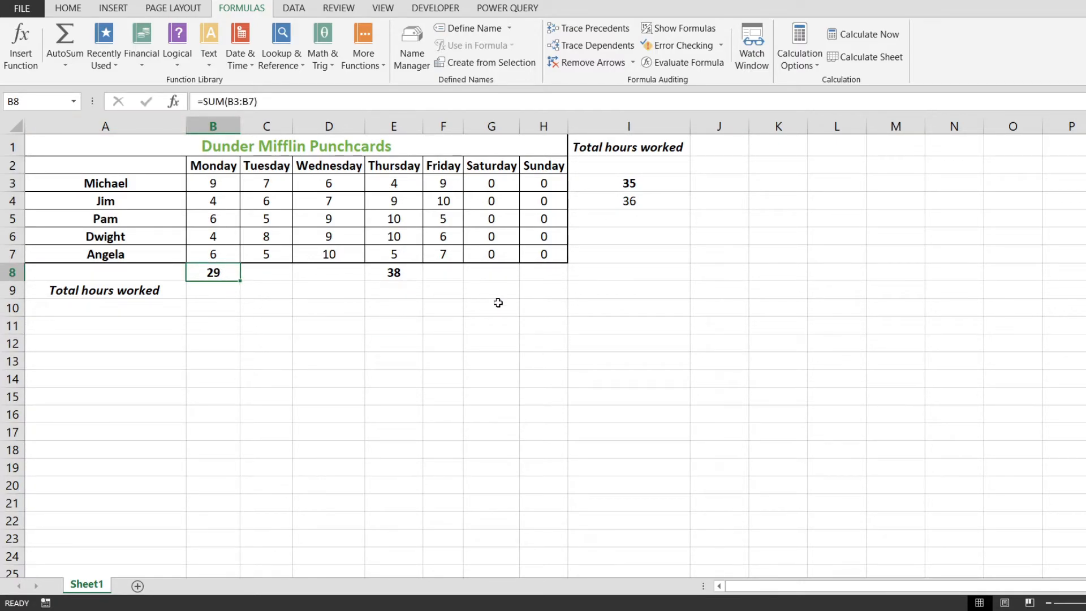
key(ctrl+c)
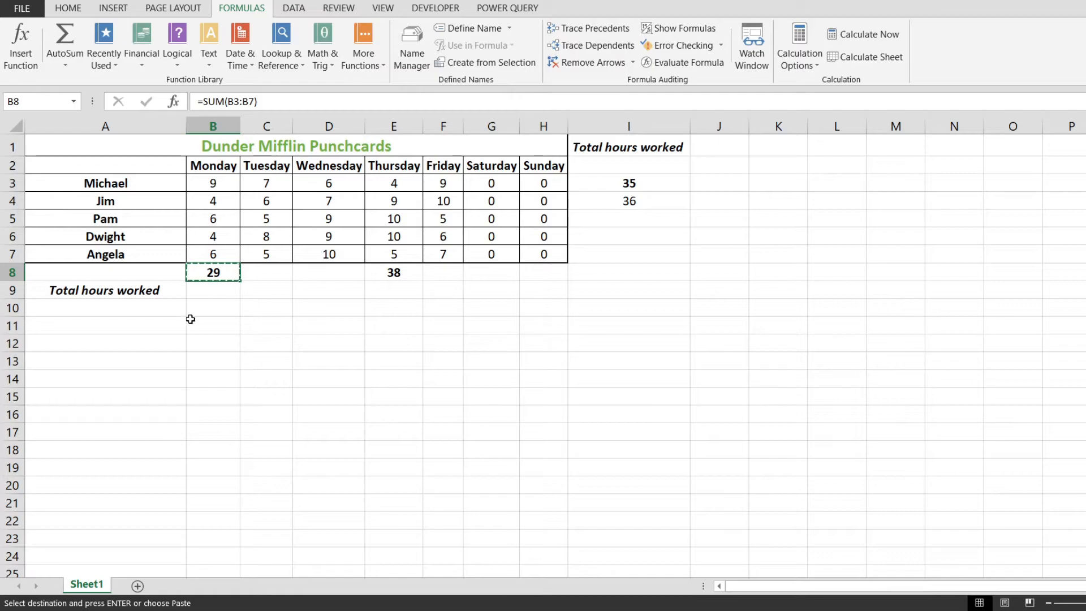
click(269, 278)
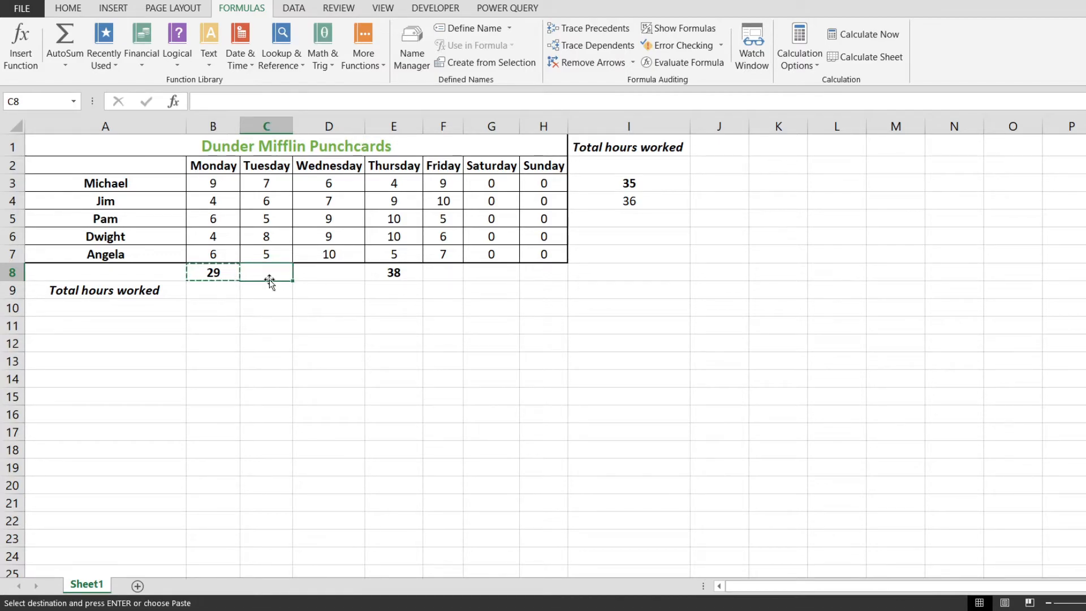
key(ctrl+v)
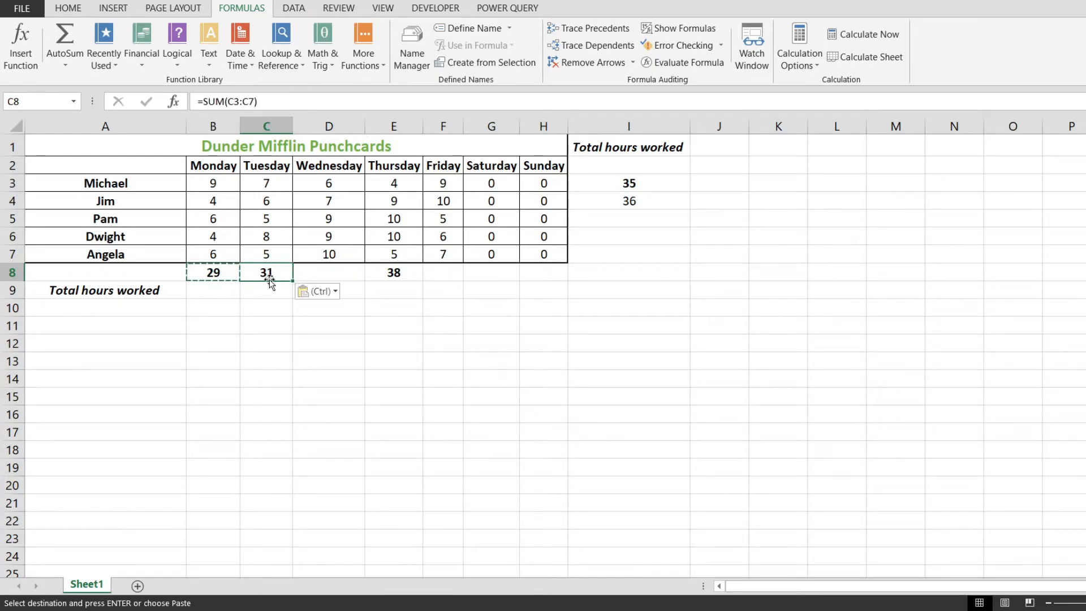
click(230, 105)
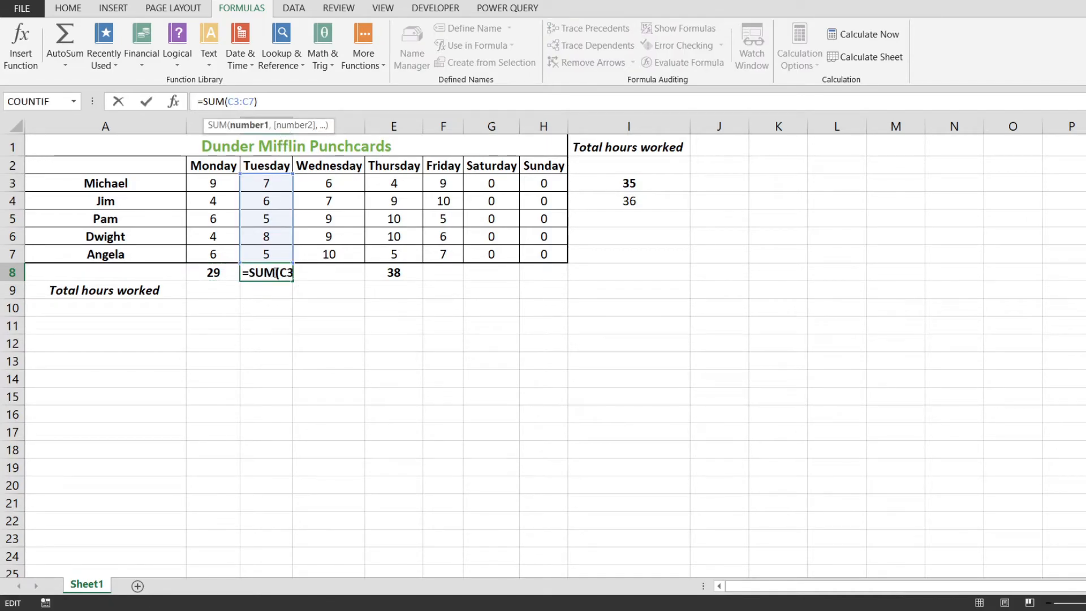
key(Return)
Fill the Monday total formula from B8 across through H8 to total every day's hours.
click(223, 270)
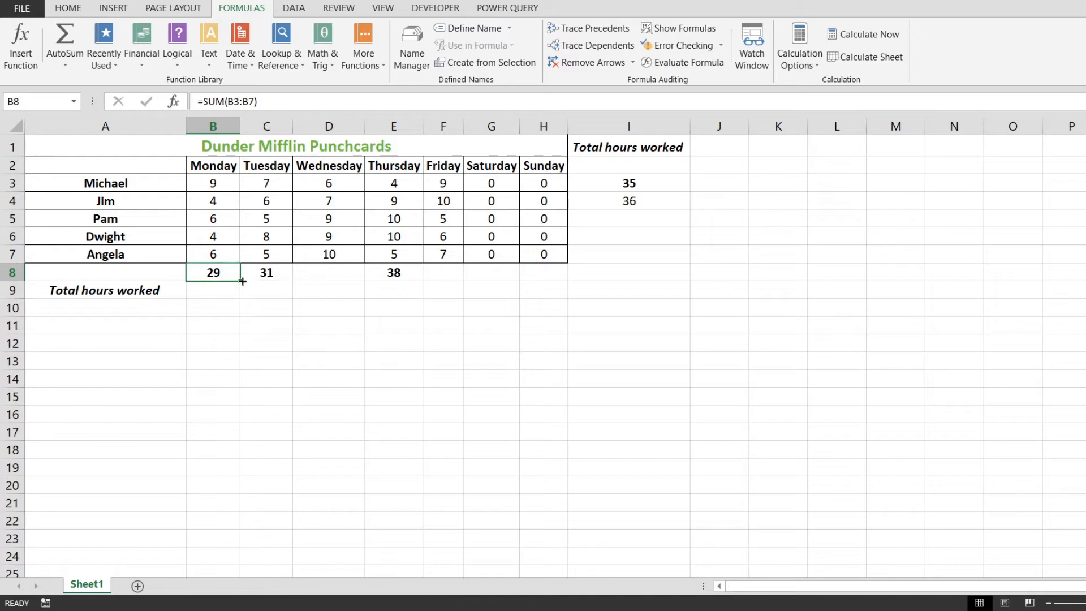
click(245, 277)
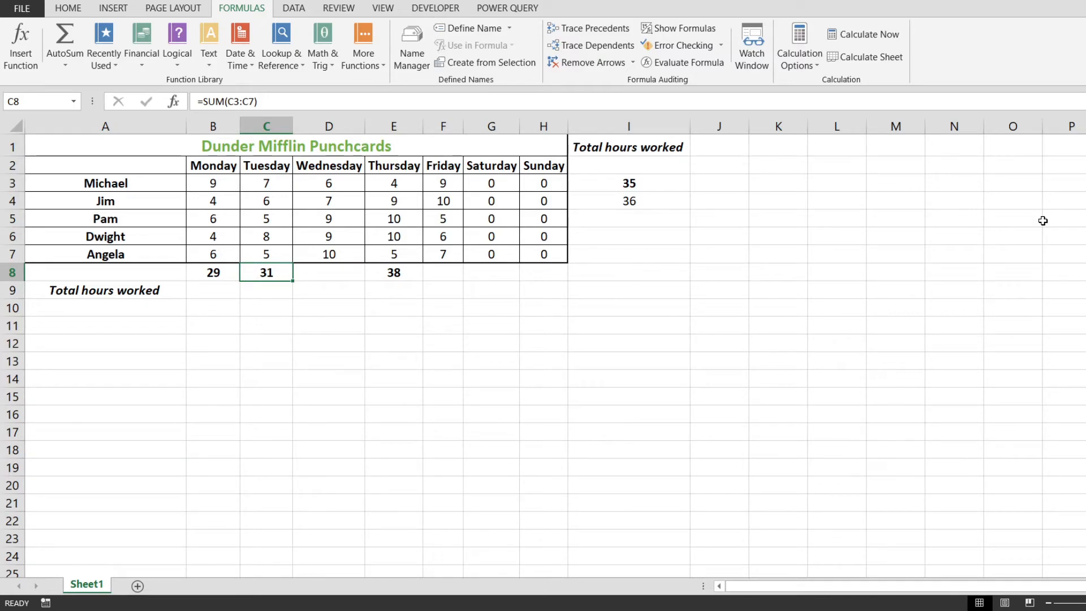
key(Left)
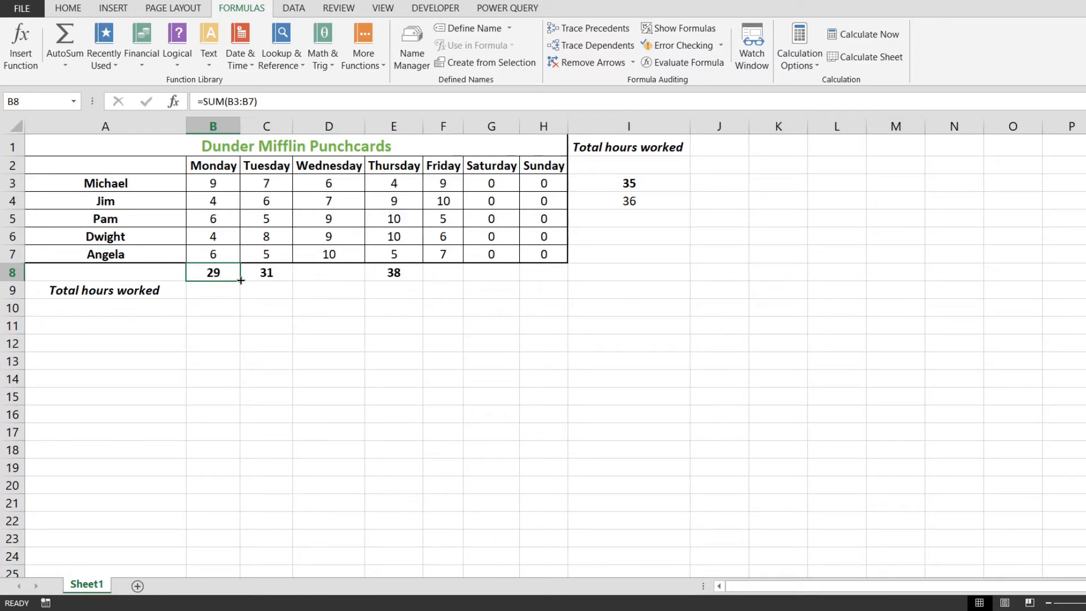
drag(241, 280, 561, 264)
Inspect the filled SUM formulas of the daily totals in row 8, from Monday through the weekend columns.
key(F2)
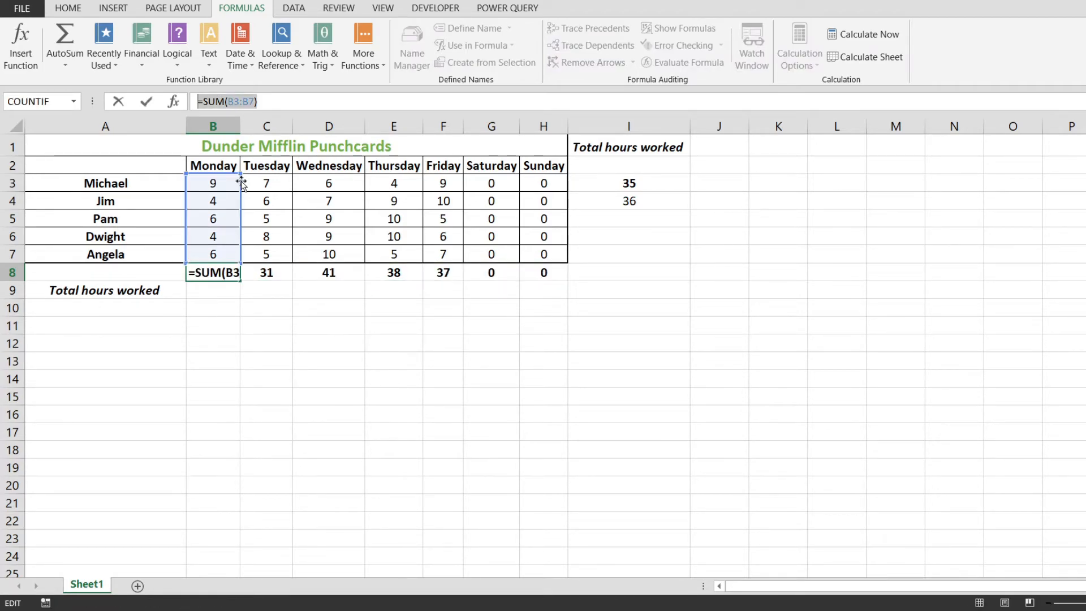
key(Tab)
key(Tab)
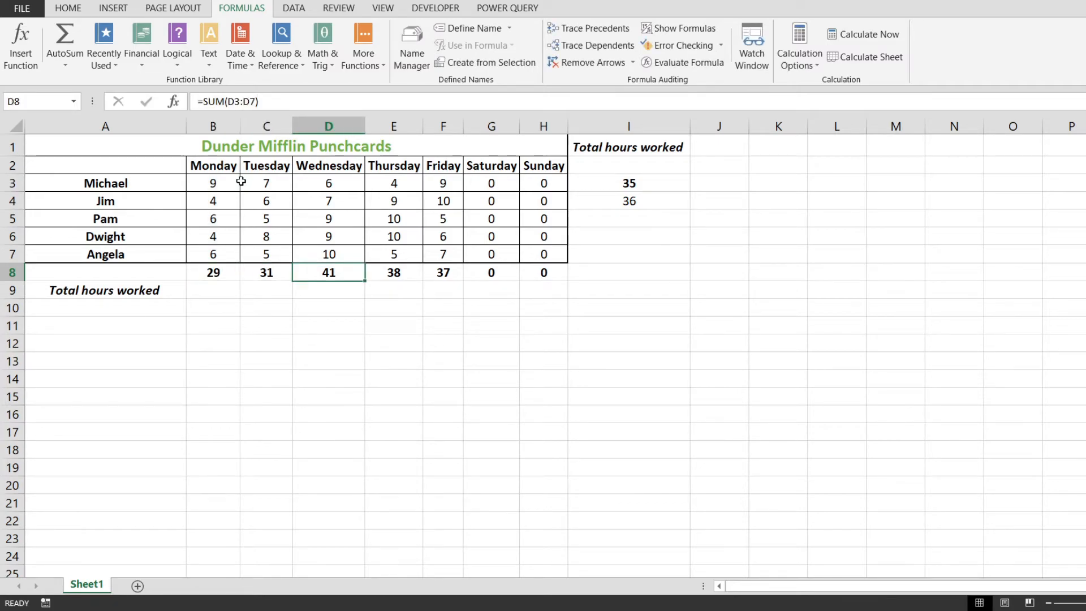
key(Tab)
key(Tab)
key(Tab)
key(shift+Tab)
key(shift+Tab)
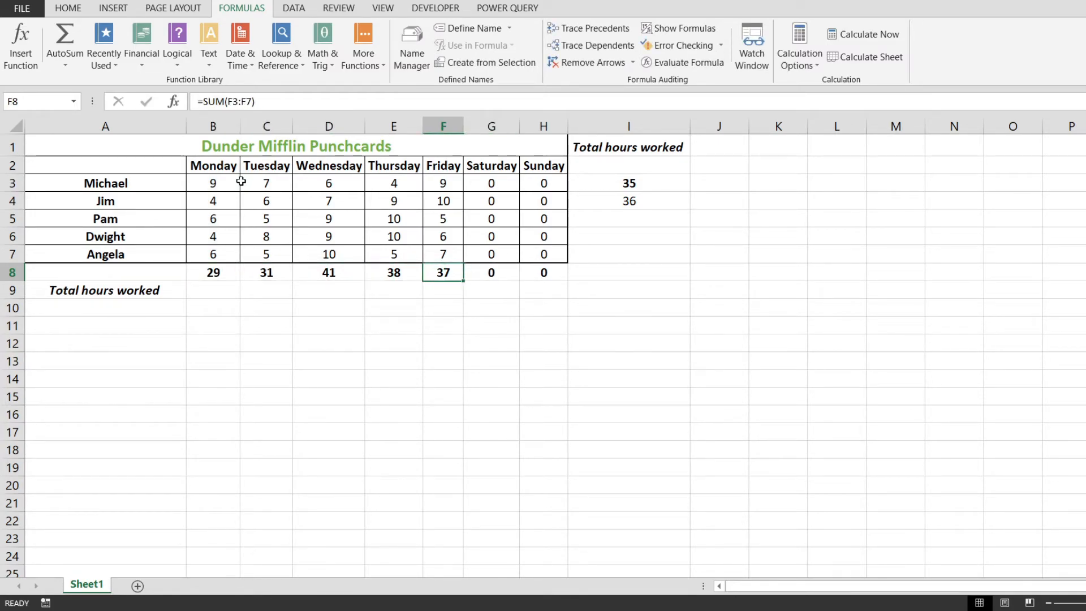
click(219, 271)
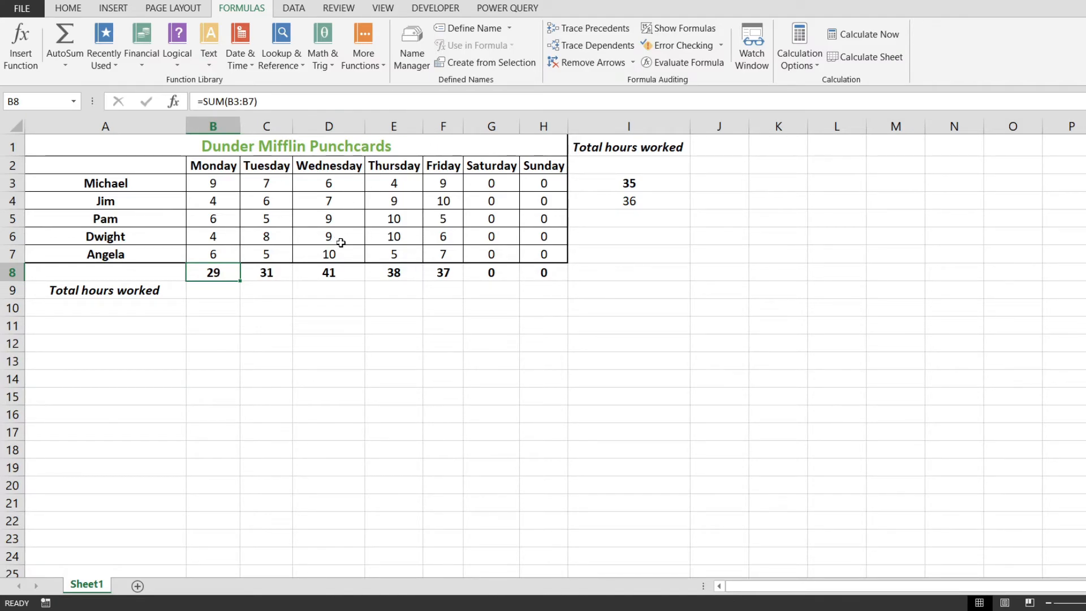
Fill the weekly total formula from I4 down to I7 and make I4:I7 bold.
click(601, 202)
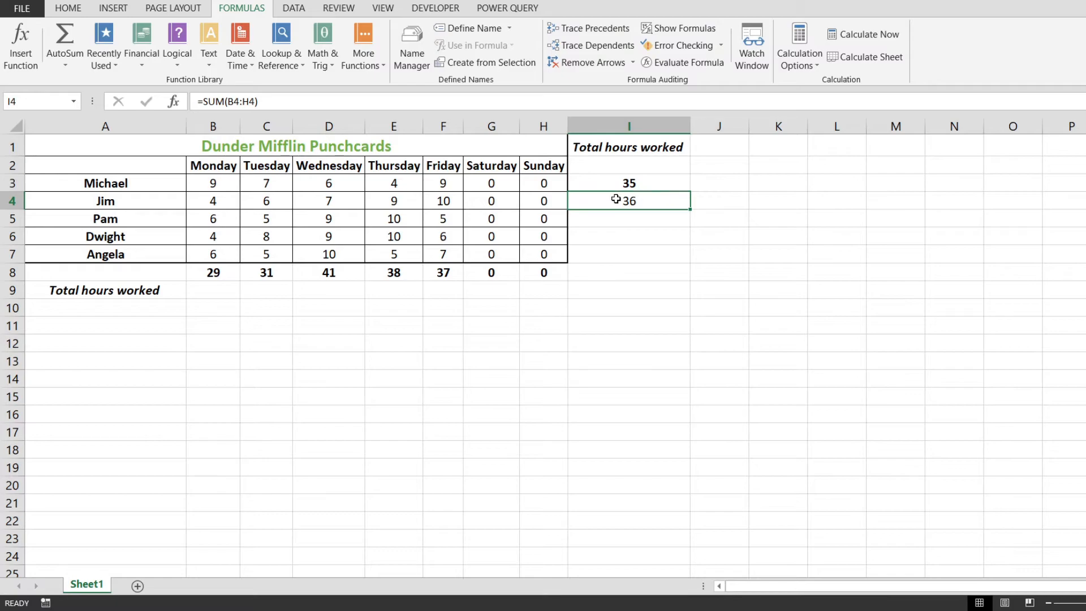
drag(688, 209, 731, 250)
click(731, 250)
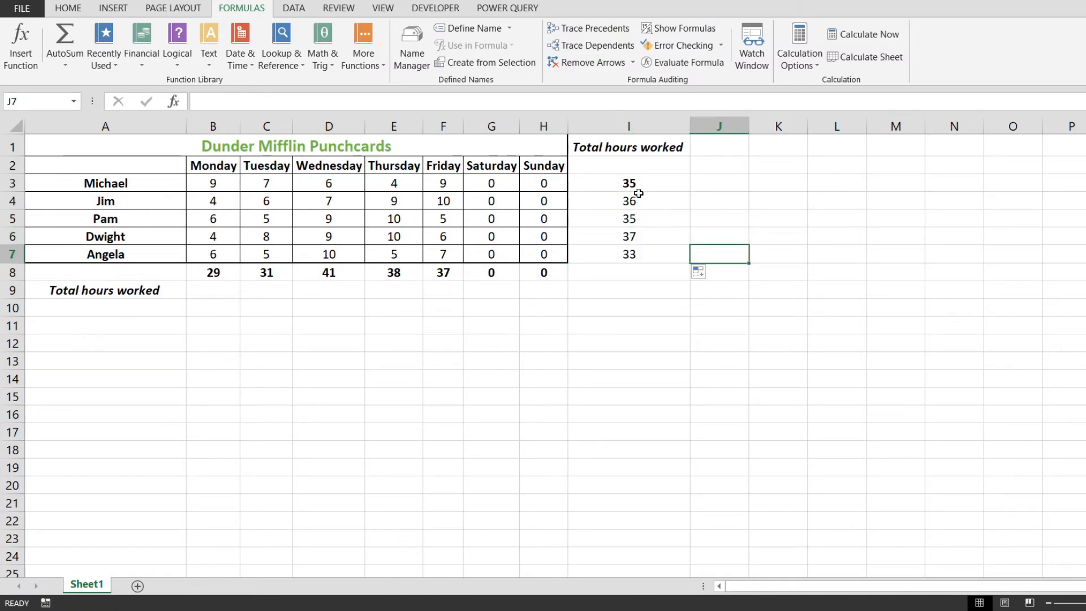
drag(638, 196, 636, 256)
key(ctrl+b)
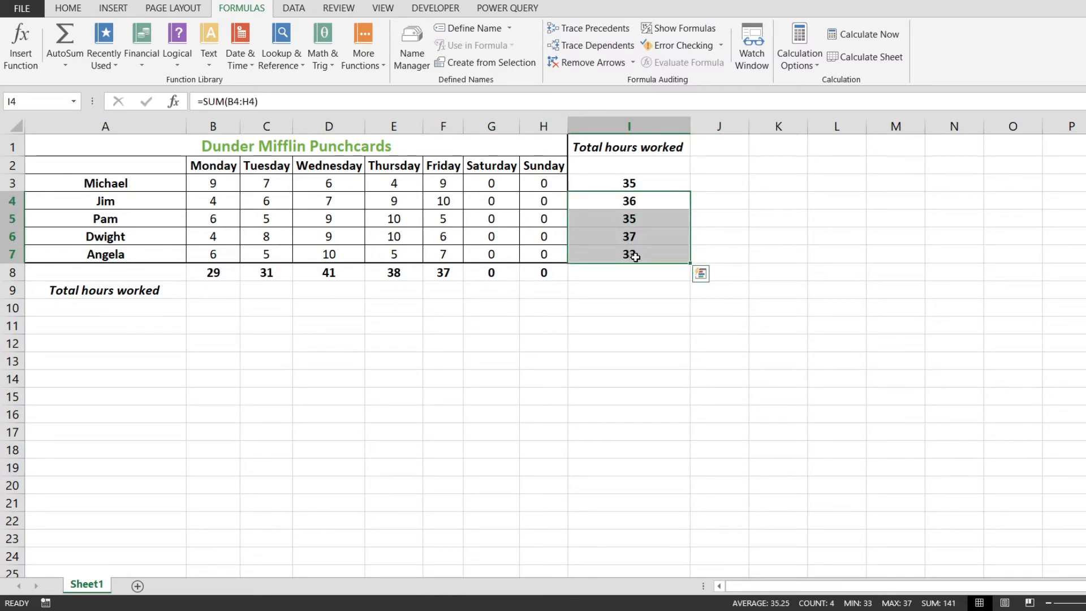
Fill the SUM formula from I6 upward through I3 to replace the first employee's addition formula.
click(635, 181)
click(686, 239)
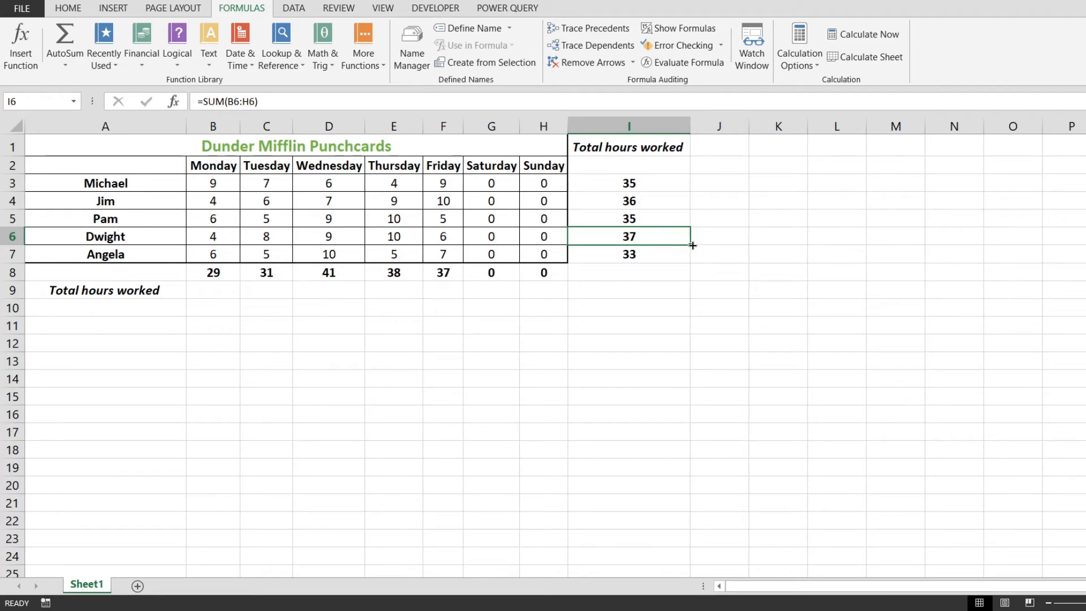
drag(693, 245, 686, 172)
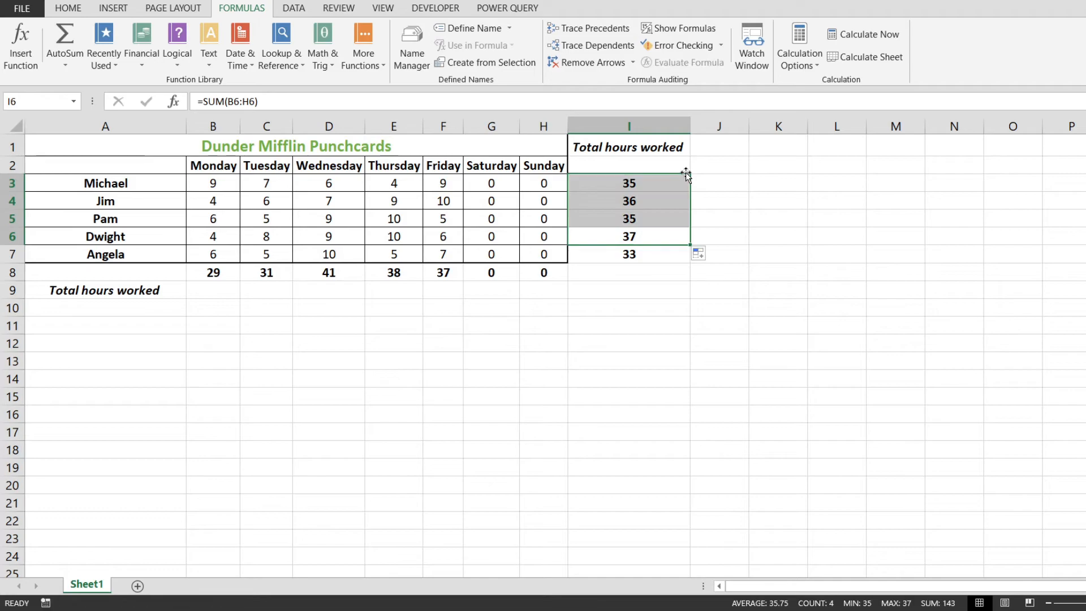
Examine the SUM formula and its range in I3, and compare it with the Tuesday total in C8.
click(651, 181)
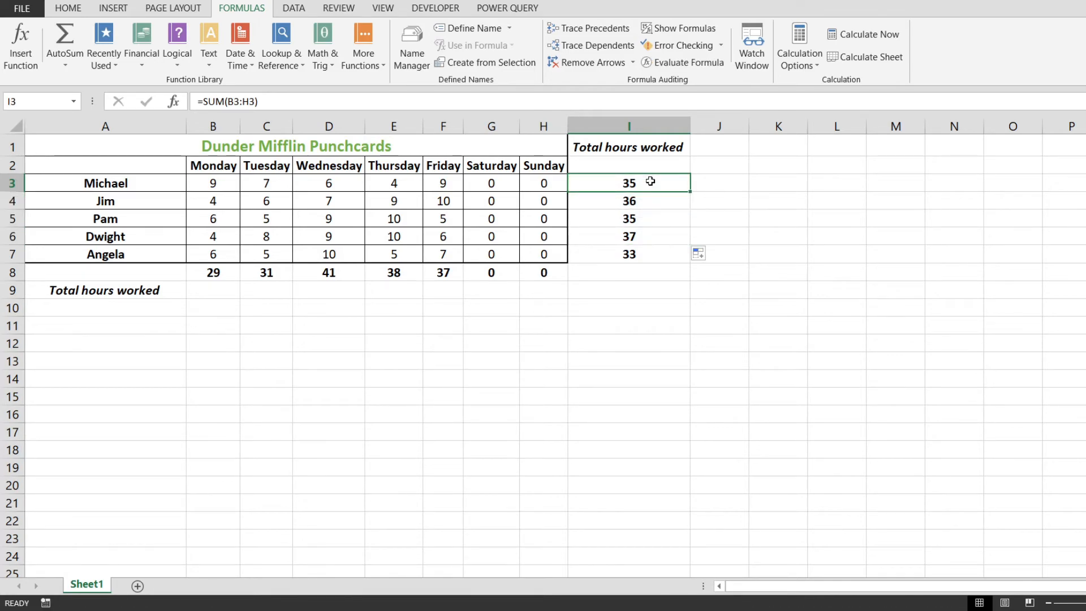
click(270, 98)
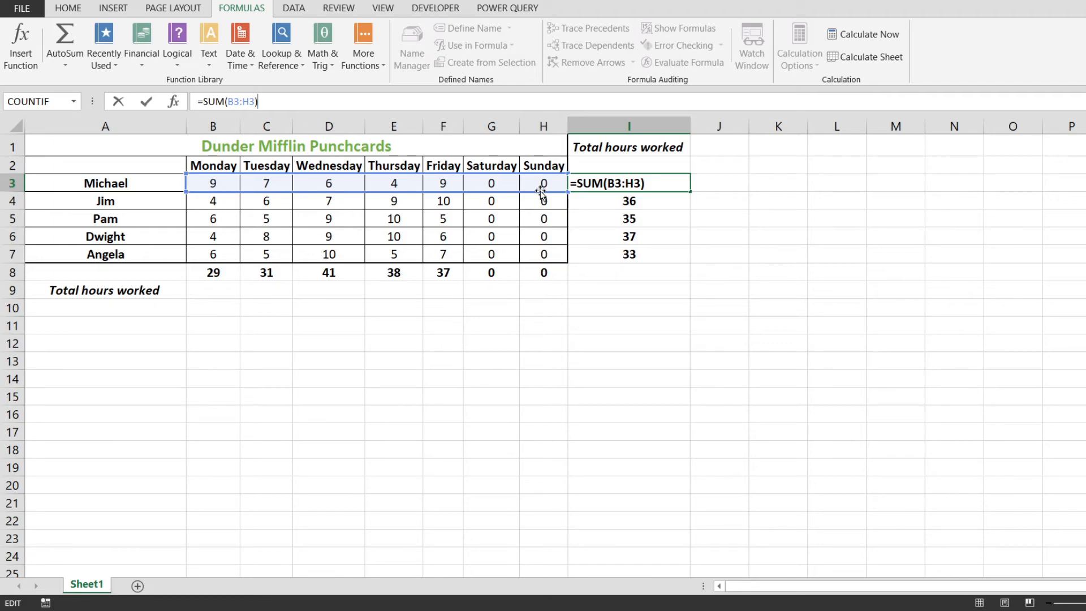
key(Return)
click(755, 286)
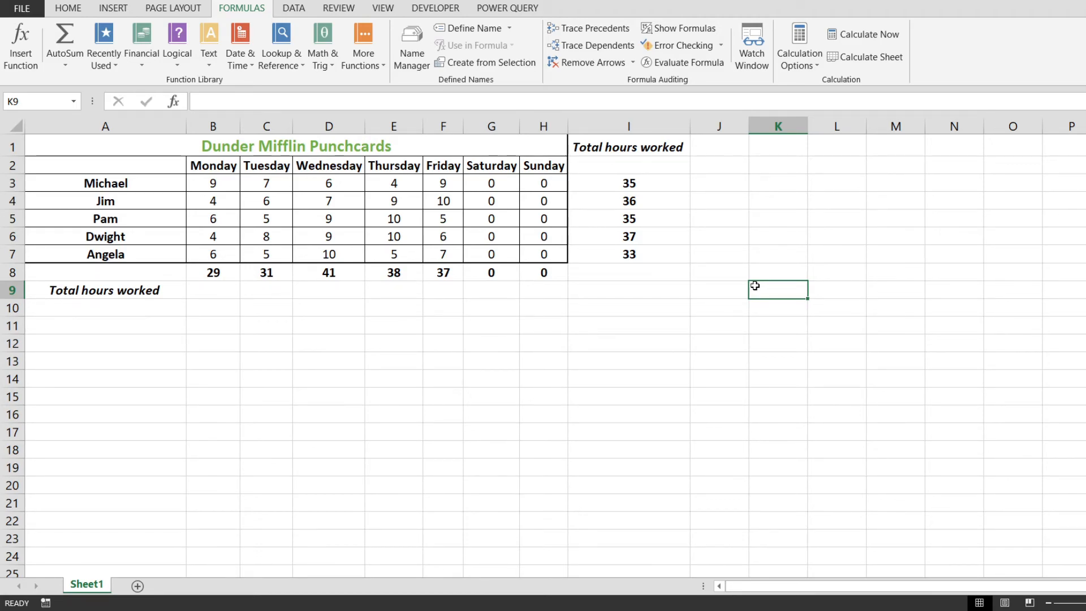
click(628, 180)
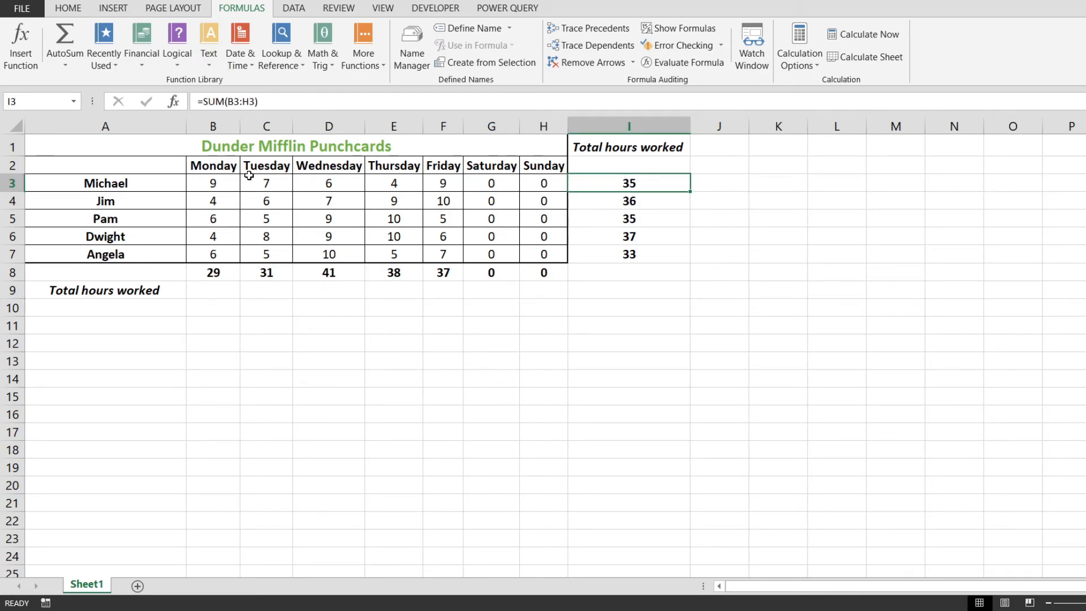
click(271, 268)
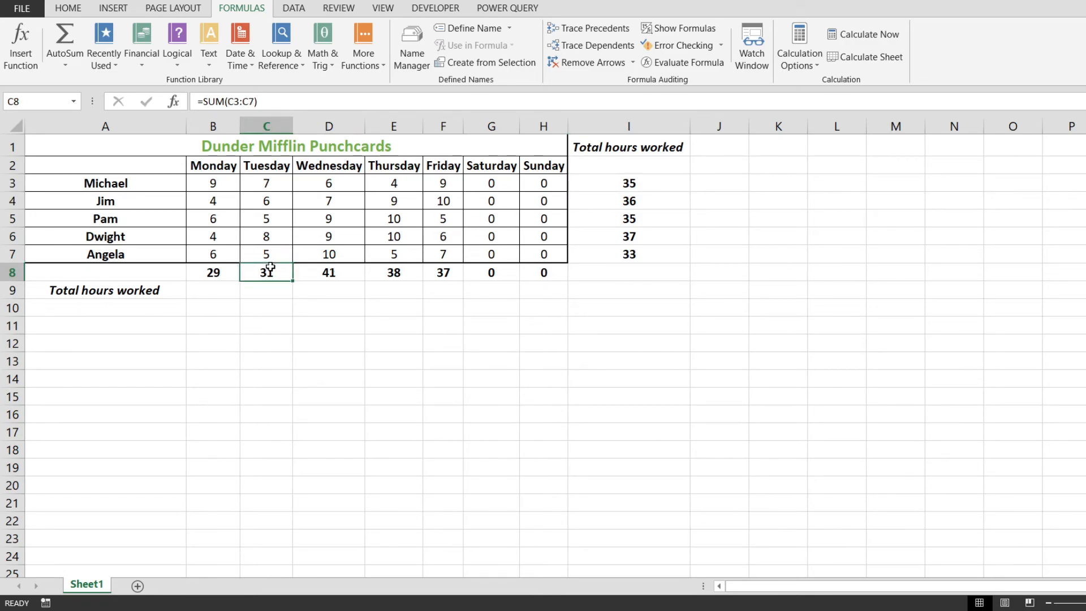
Enter the note "ALT + =" in cell E13 and select the hours in D4:F6.
click(399, 377)
click(401, 365)
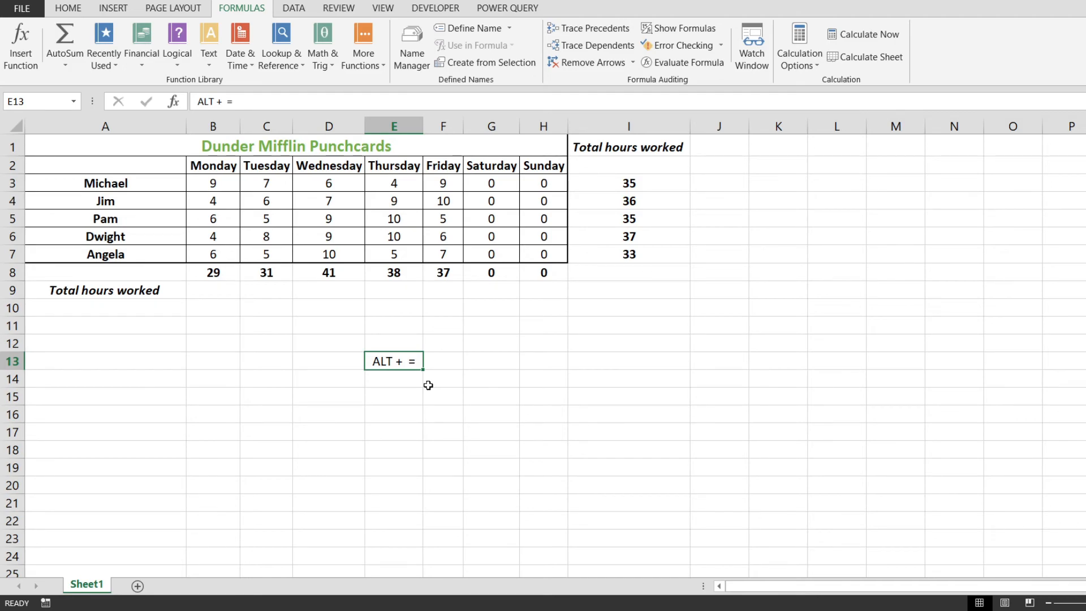
drag(339, 204, 437, 235)
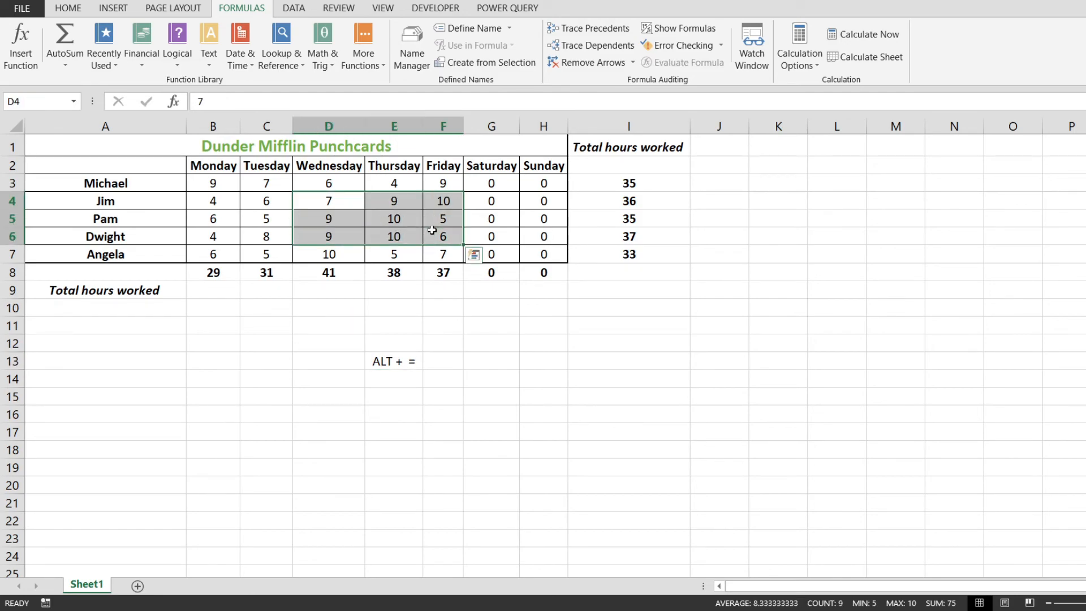